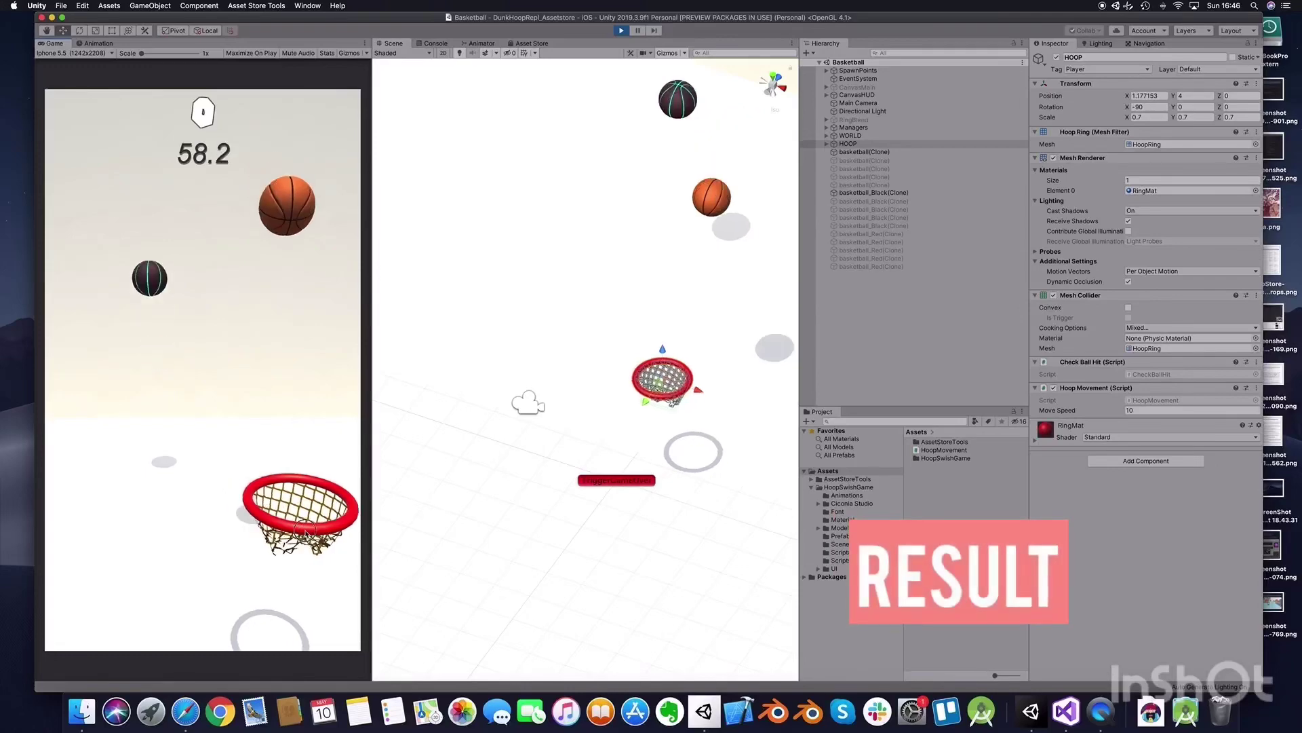
Drag the hoop left in the running Hoop Swish game to preview the finished movement
mouse_move(288, 530)
left_mouse_down()
mouse_move(133, 517)
mouse_move(209, 520)
mouse_move(309, 493)
mouse_move(143, 484)
left_mouse_up()
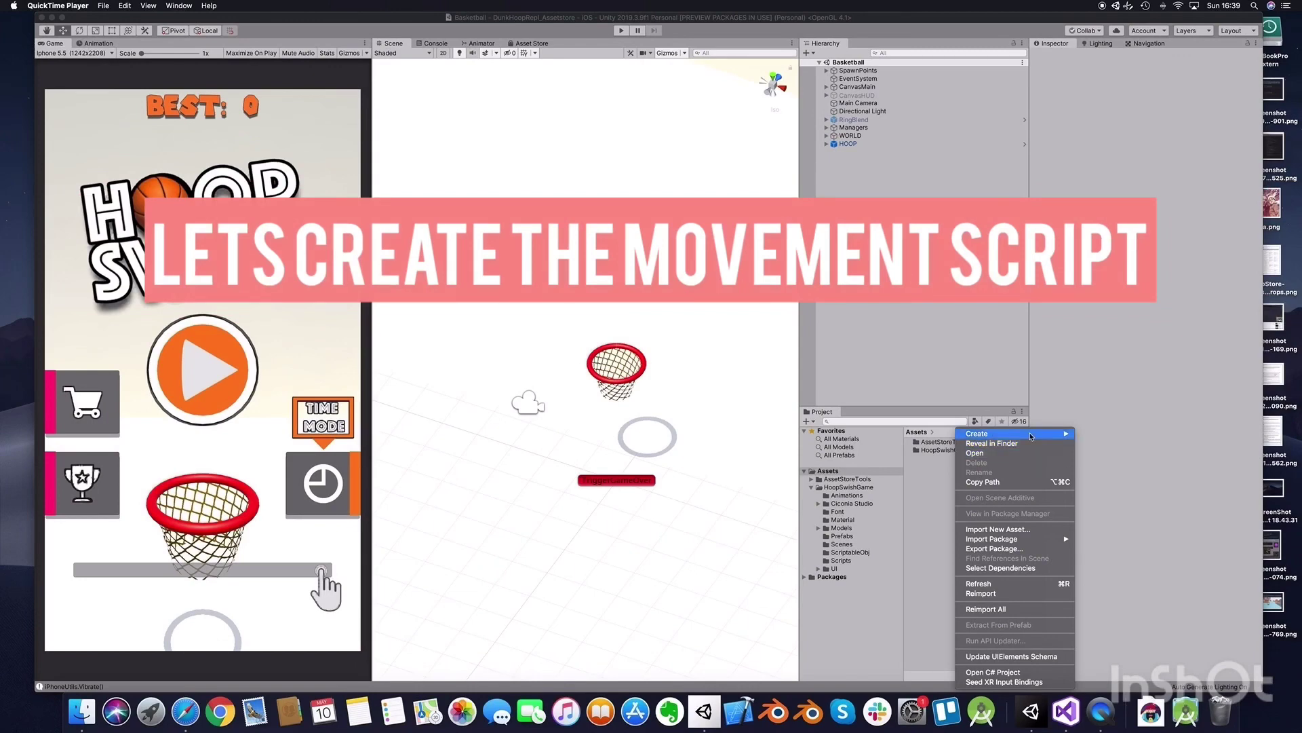
Add a C# script called HoopMovement to Assets and open HoopMovement.cs in Visual Studio
mouse_move(1011, 434)
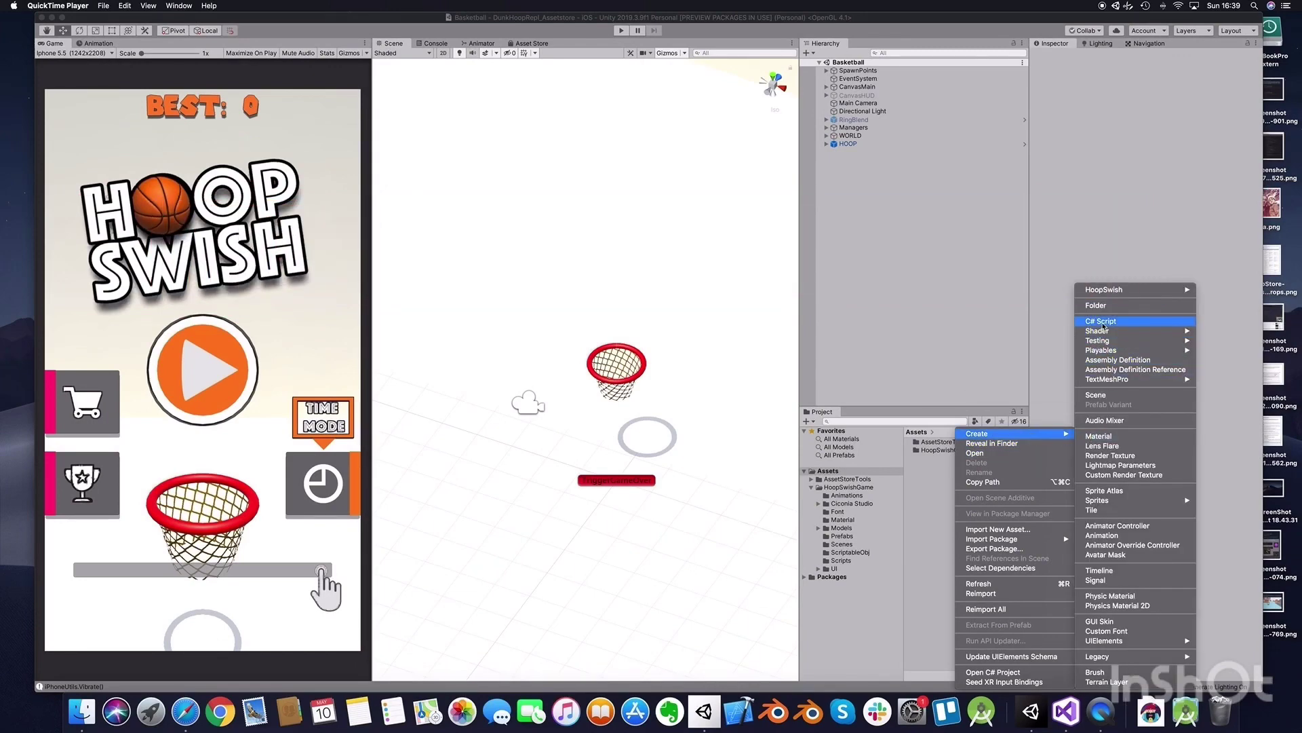
left_click(1101, 322)
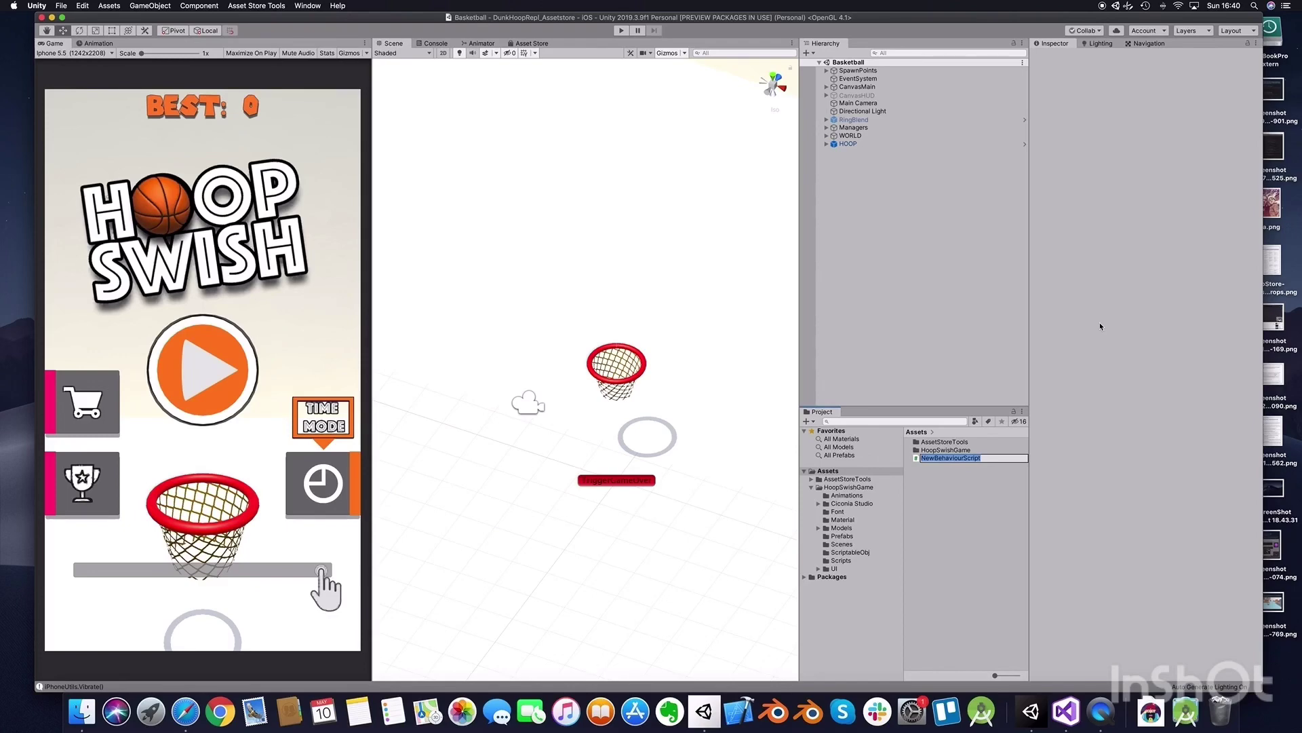
type("HoopMov")
type("ement")
key("Return")
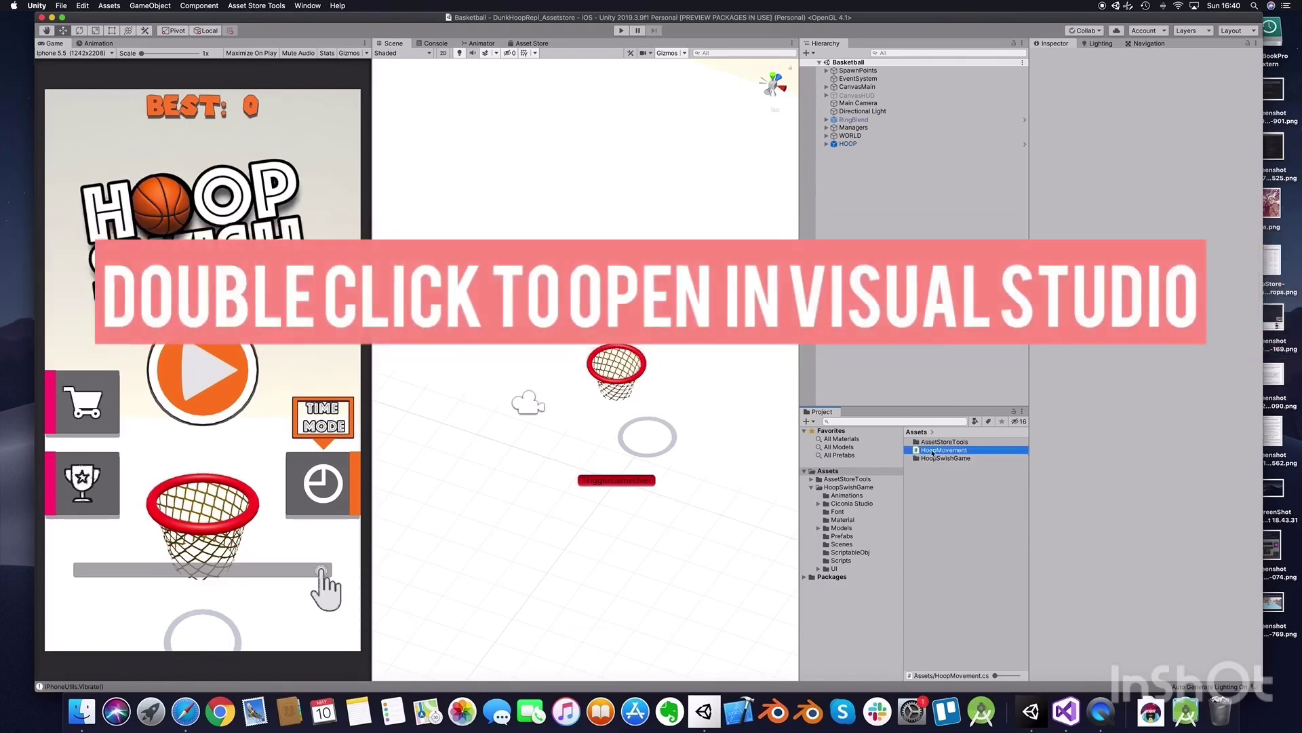
double_click(933, 453)
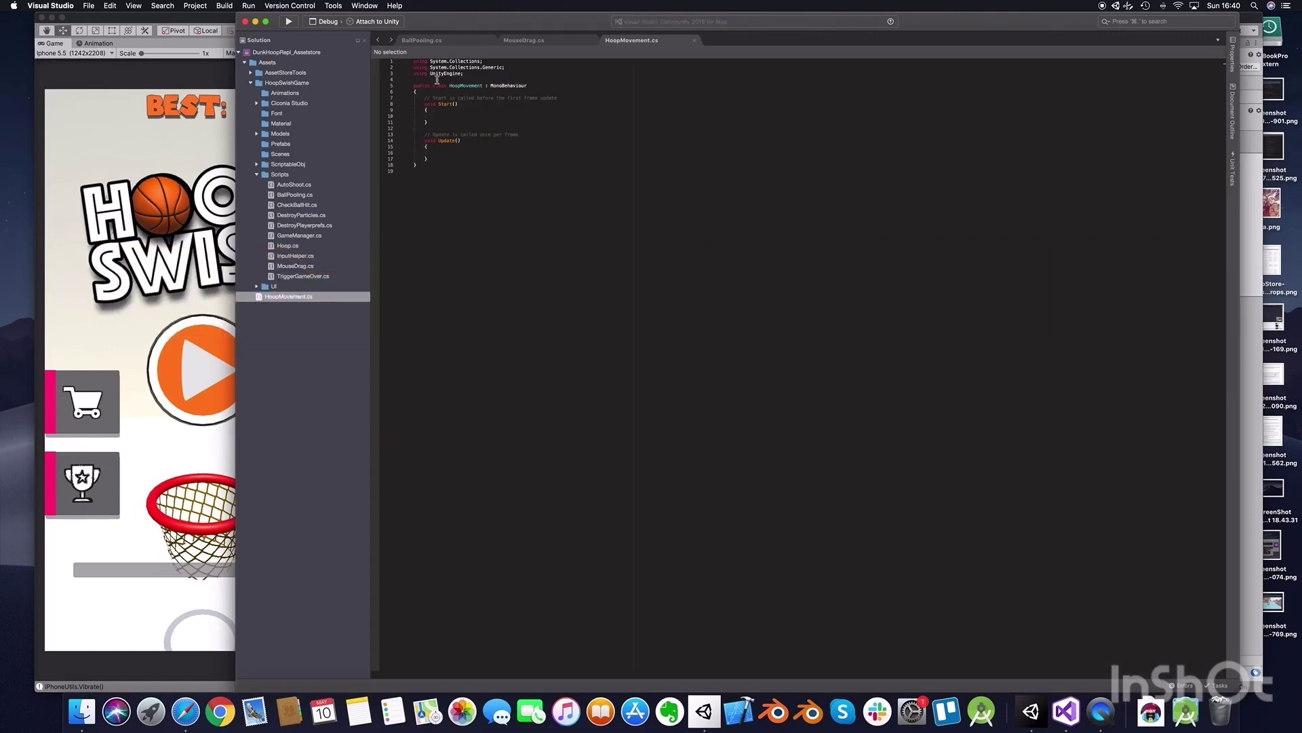
Declare fields public float MoveSpeed = 10f, private Transform hoopTransForm and private Camera mainCam
left_click(437, 92)
key("Return")
key("Return")
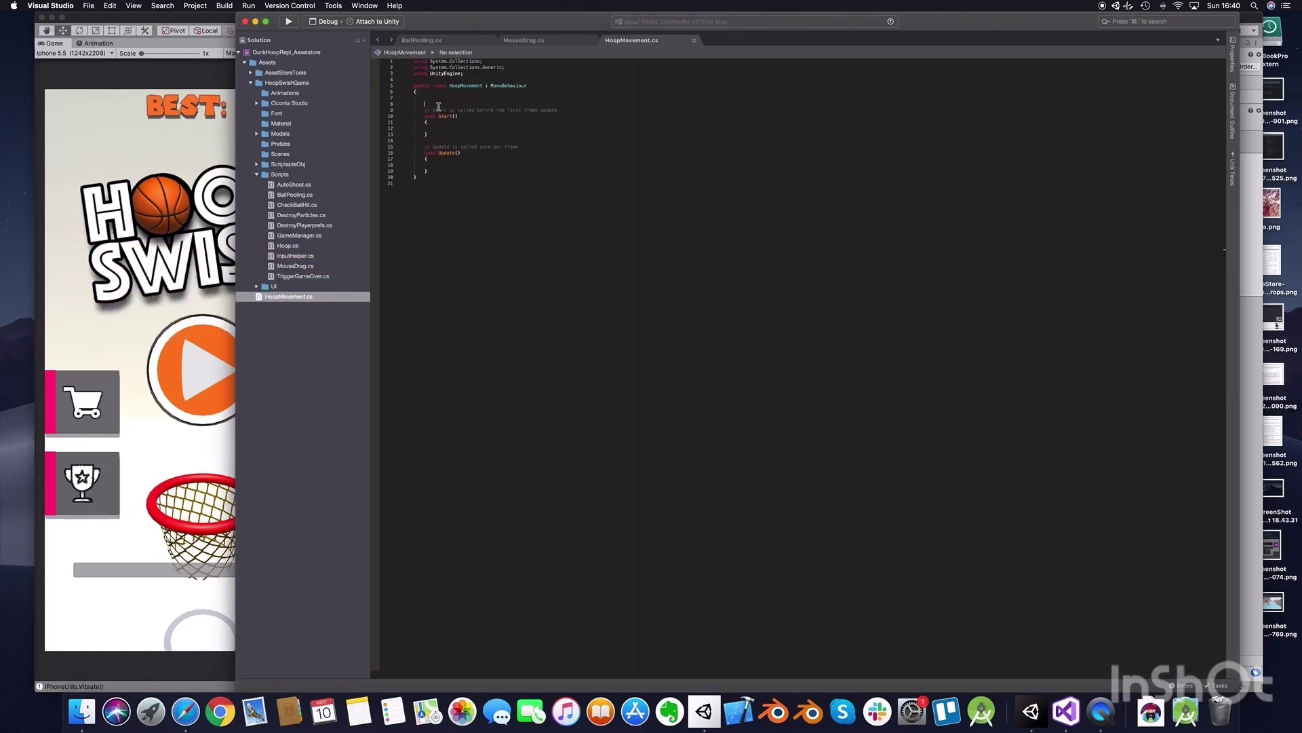
key("Return")
left_click(438, 104)
type("public ")
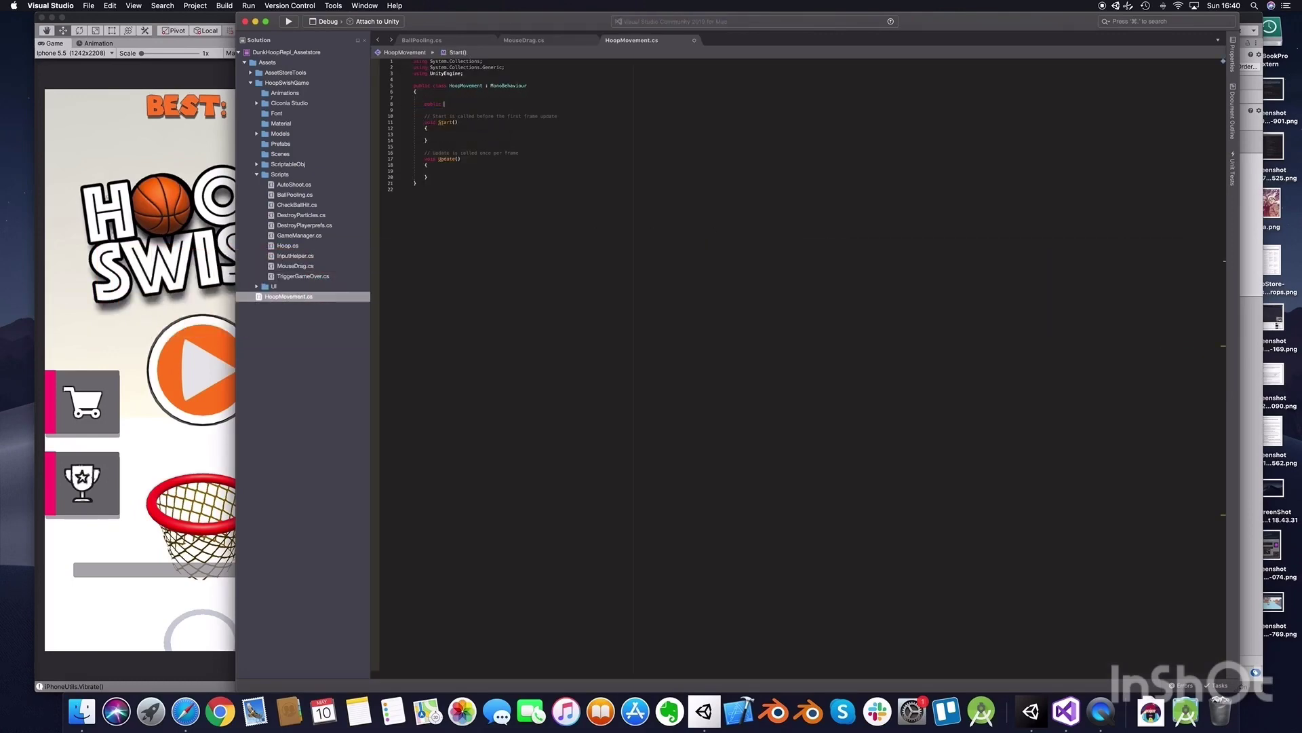
type("float ")
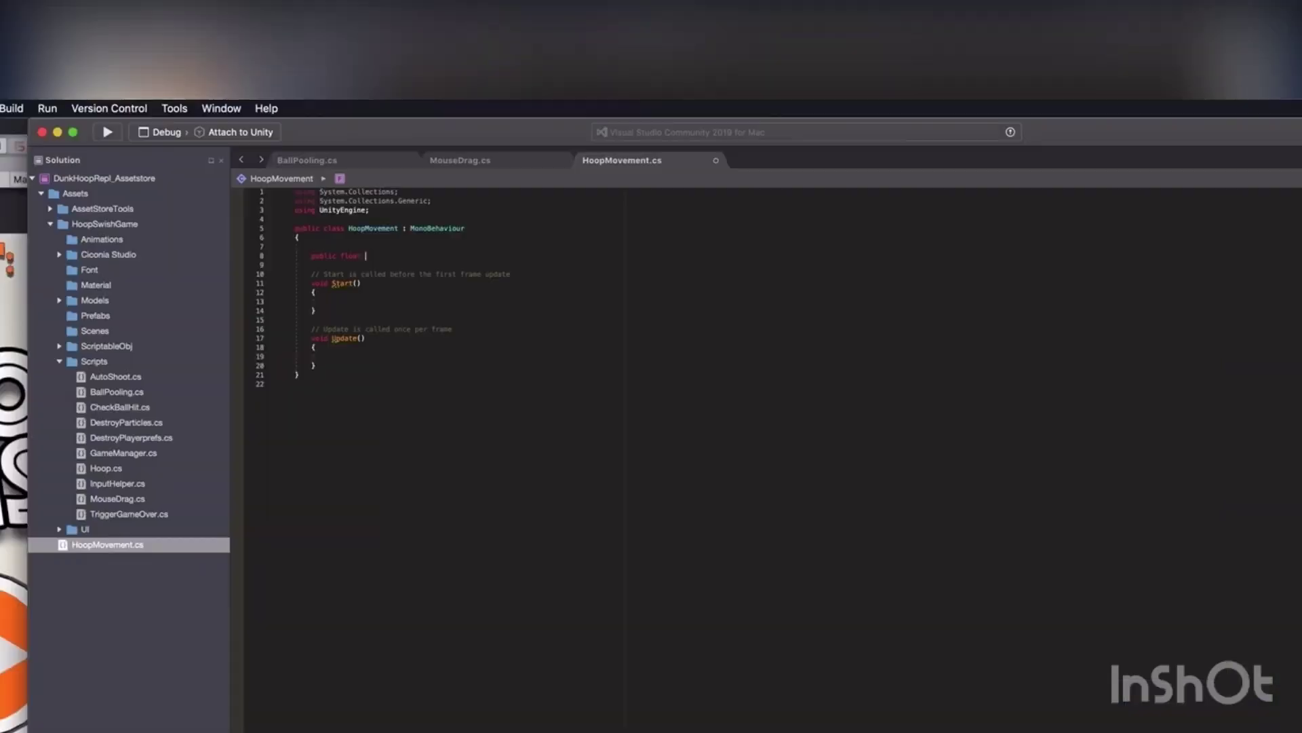
type("MoveSpeed = 10f;")
key("Return")
key("Return")
key("Return")
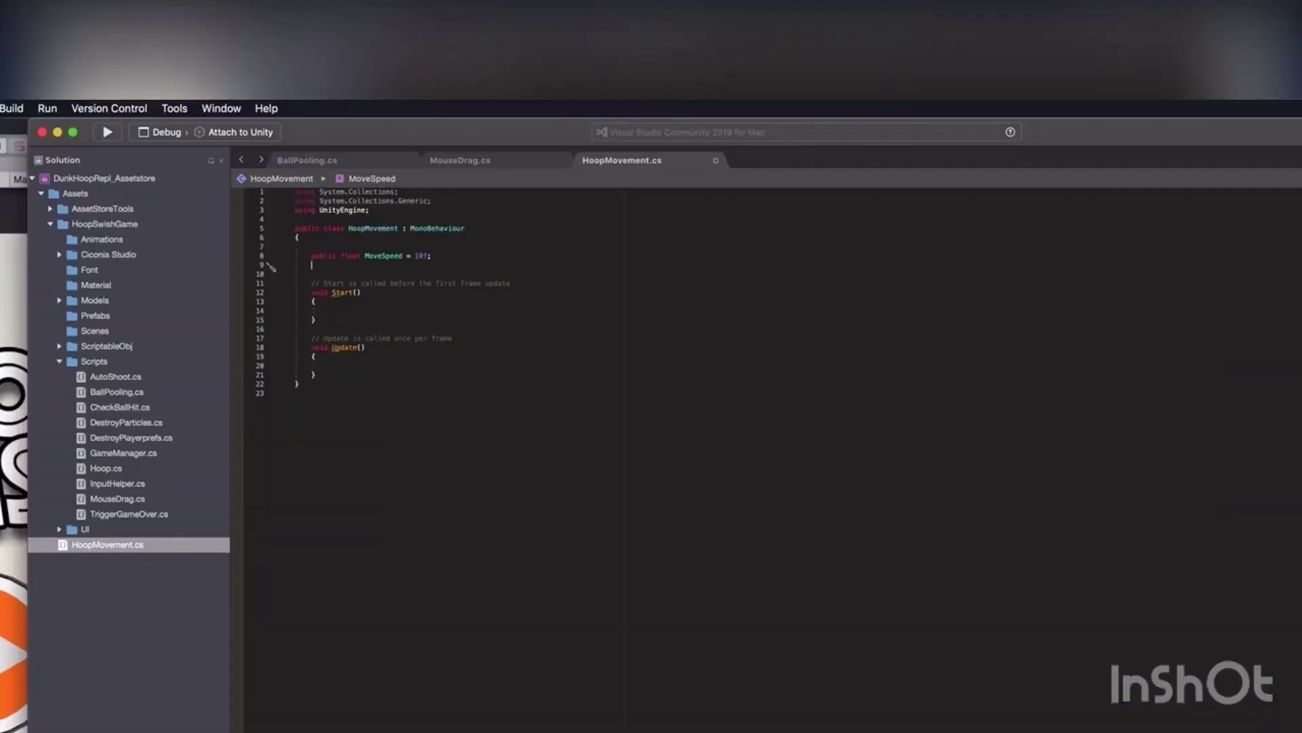
type("private Trans")
key("Return")
type("hoopTran")
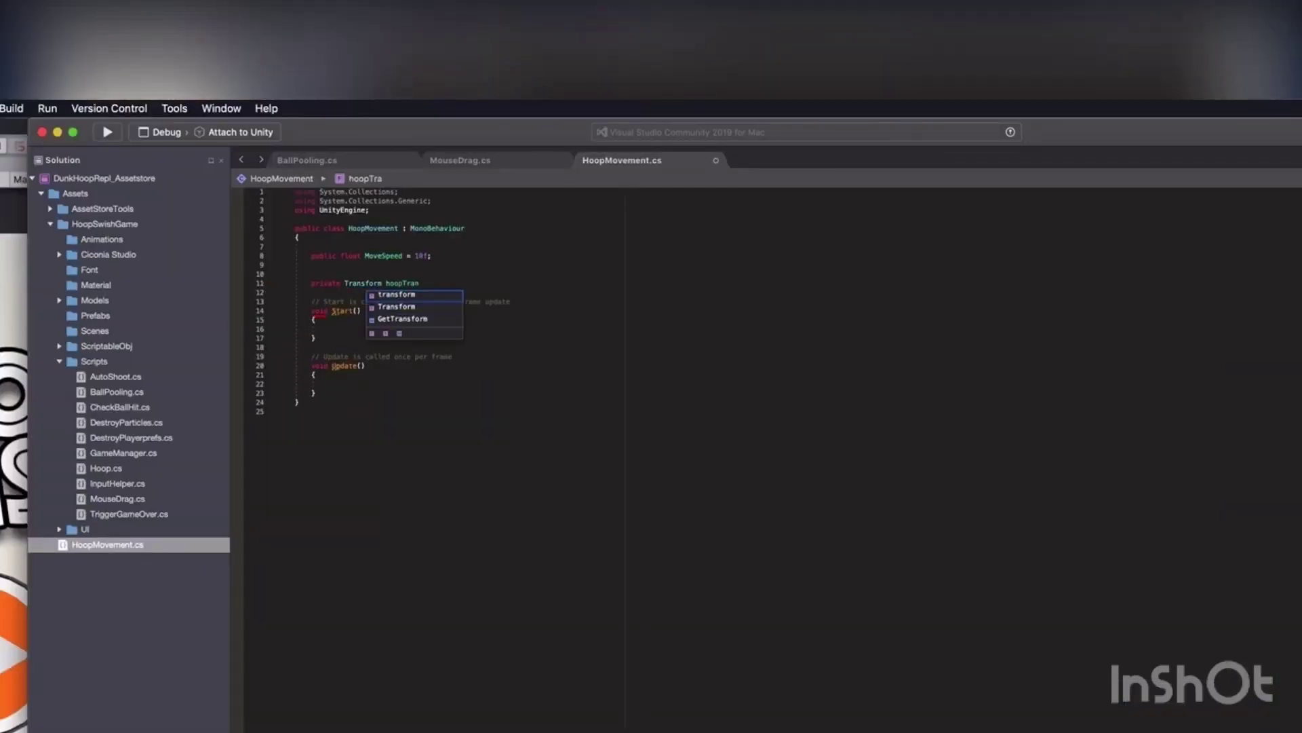
type("sForm;")
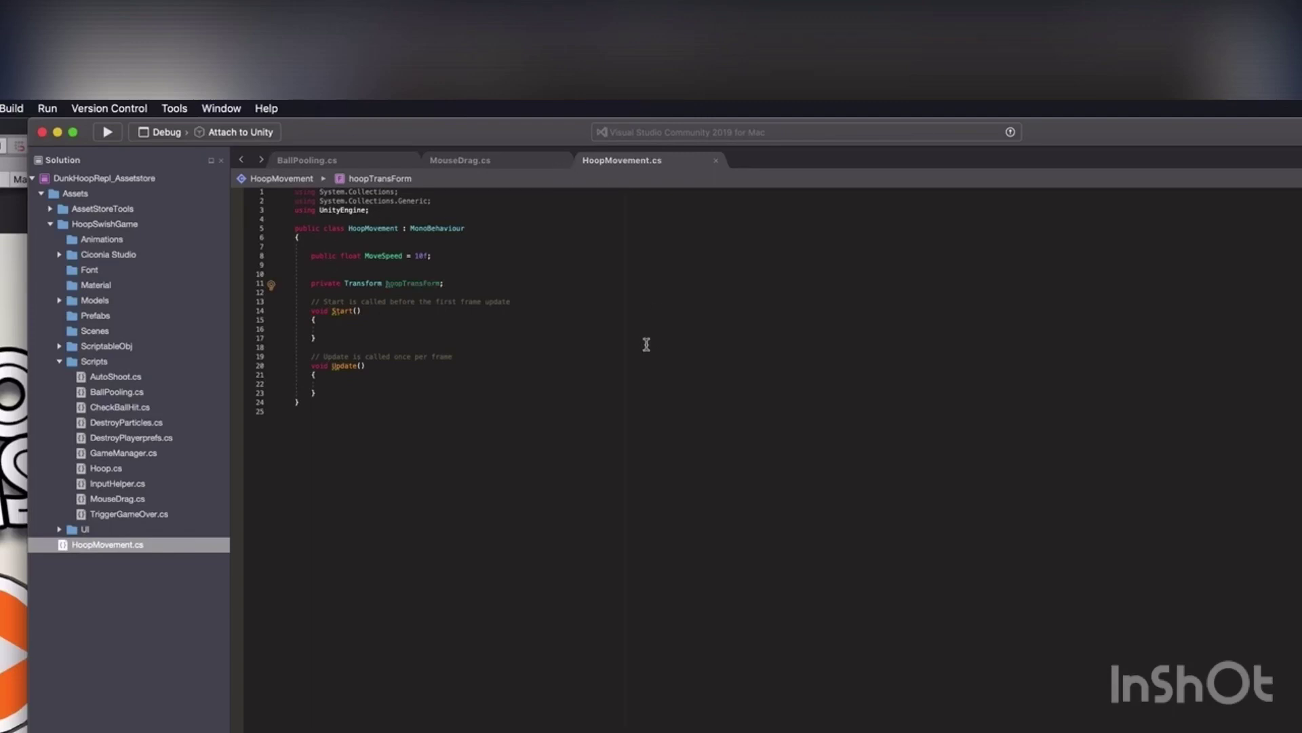
key("Return")
type("pricat")
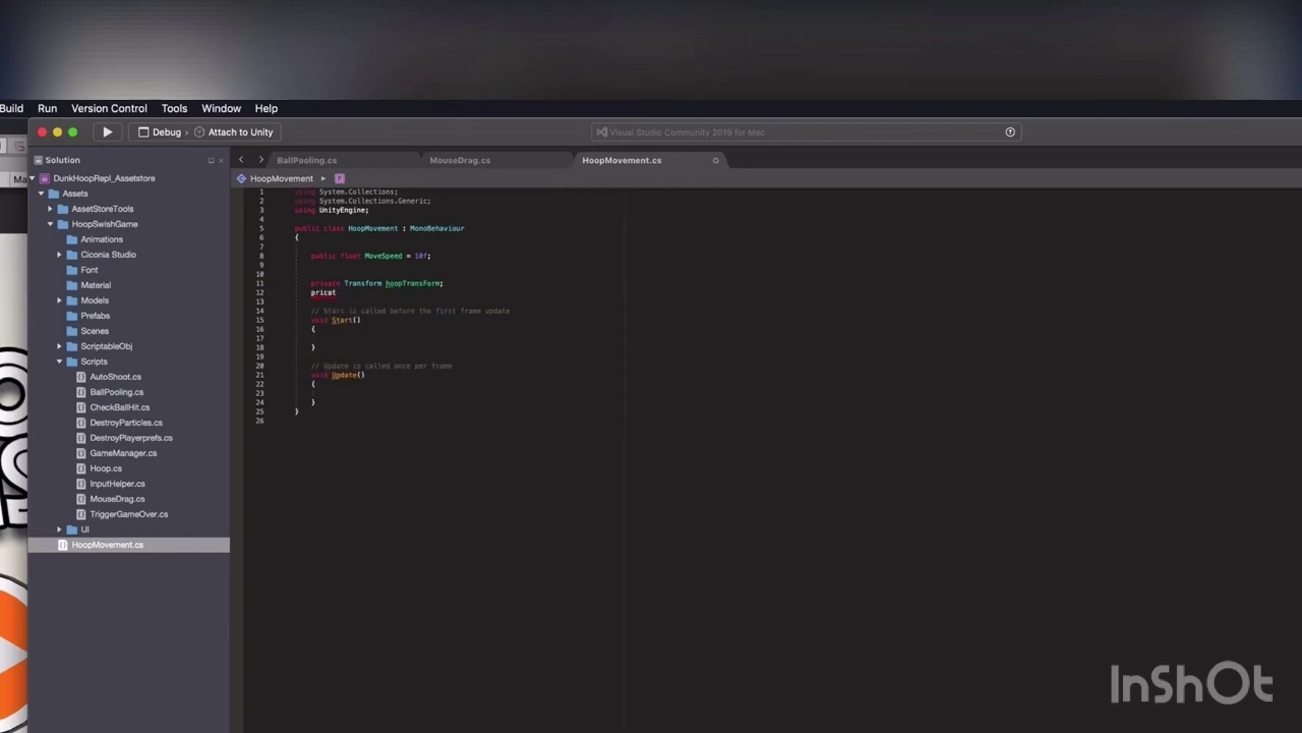
key("BackSpace")
key("BackSpace")
key("BackSpace")
type("vate Camera mainCam;")
In Start, assign hoopTransForm = GetComponent<Transform>() and mainCam = Camera.main
left_click(328, 338)
type("hoopTransForm =")
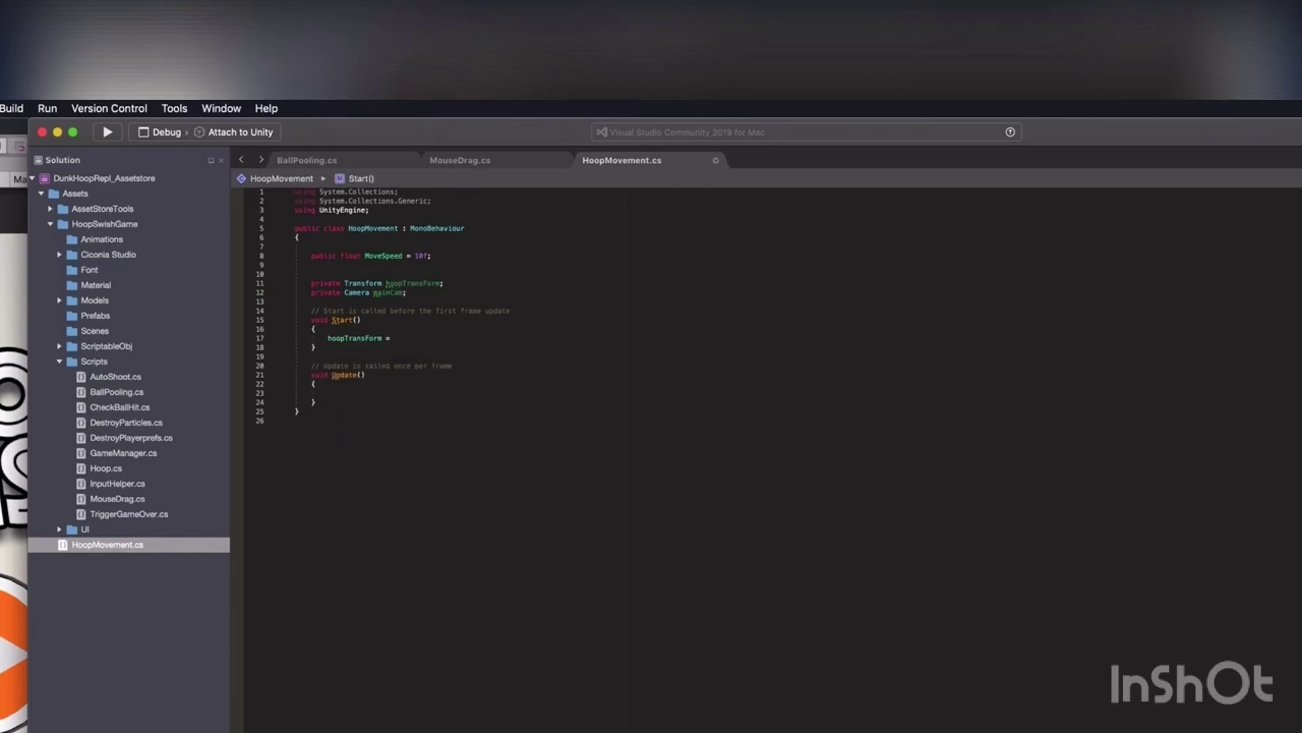
type(" GetComponent<Transform>();")
key("Return")
type("mainc")
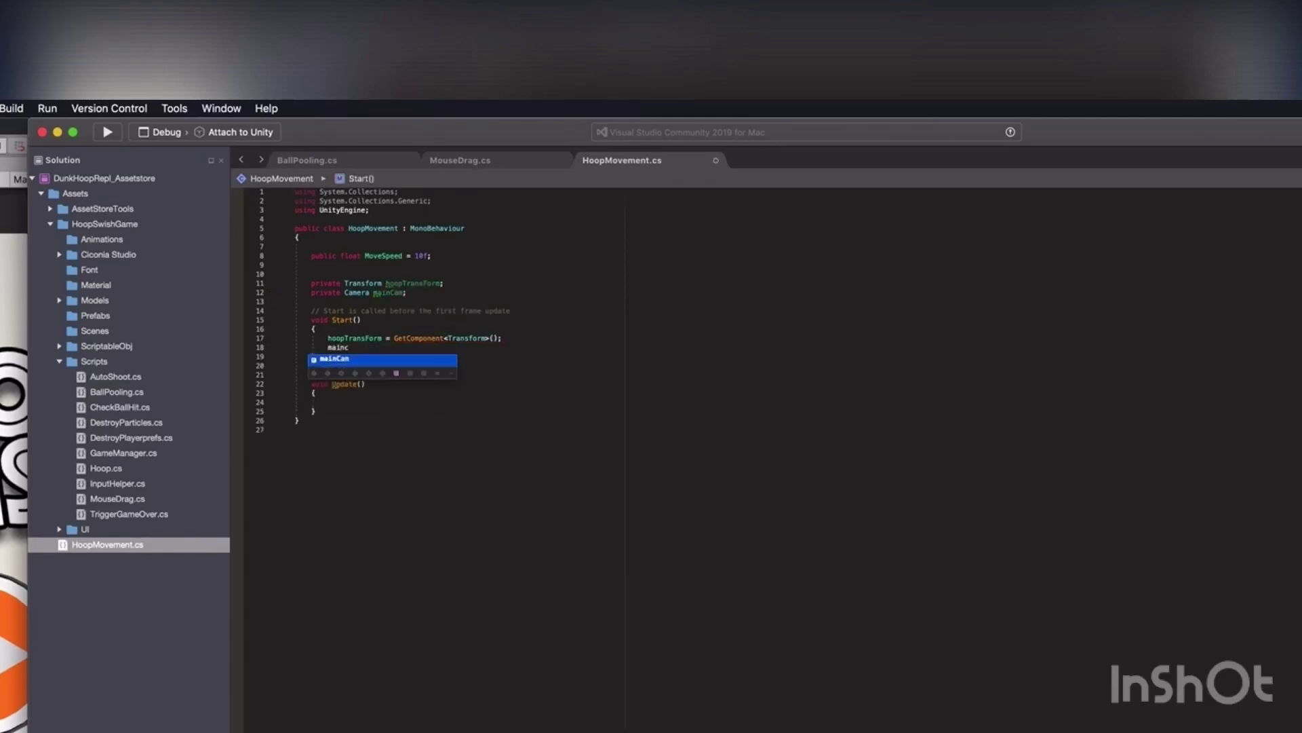
type(" = Camera.main;")
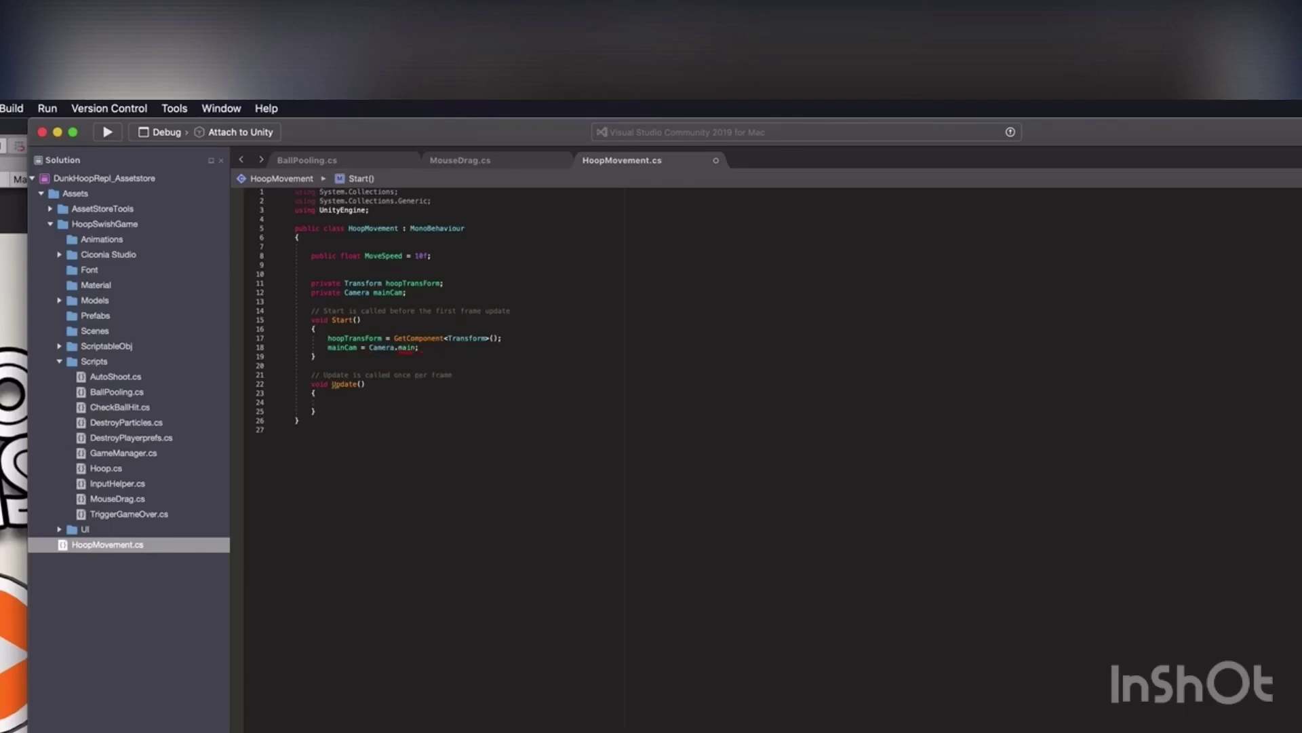
left_click(417, 399)
Add Vector3 fields mousePos and screenPoint below the mainCam declaration
left_click(465, 293)
key("Return")
key("Return")
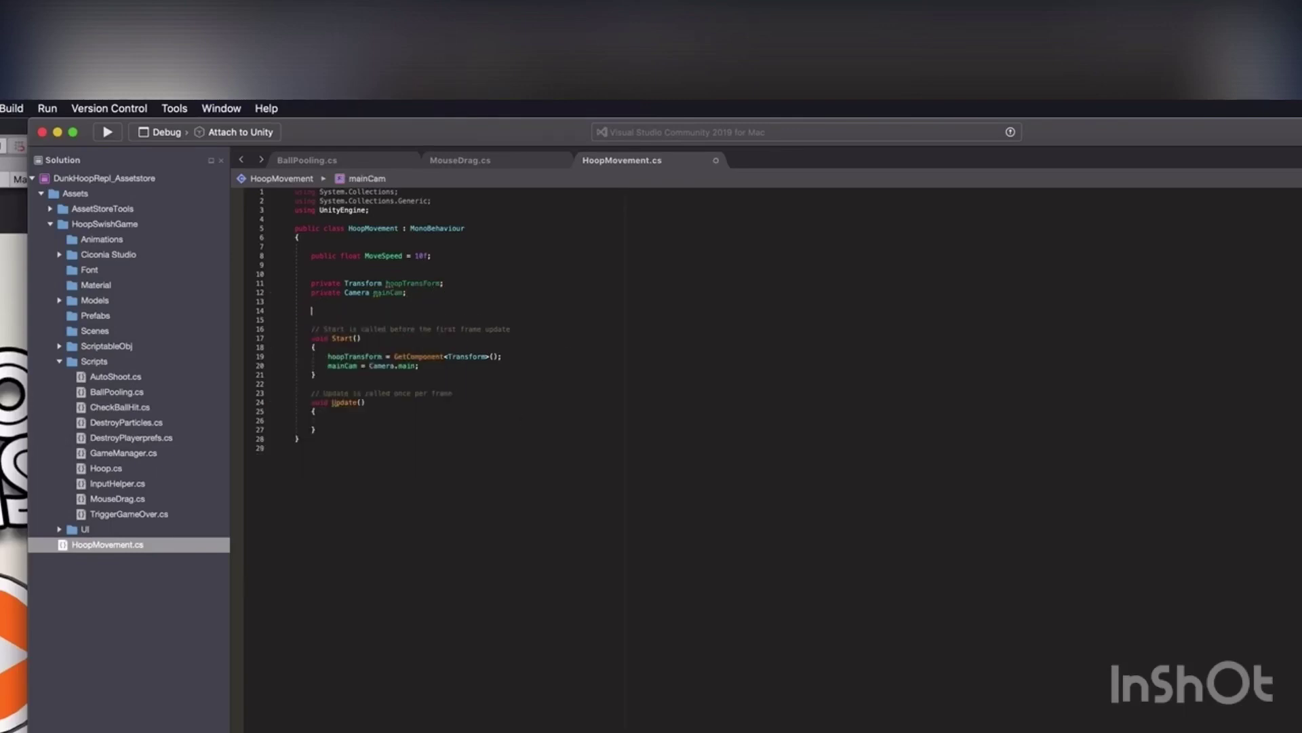
type("private mouuse")
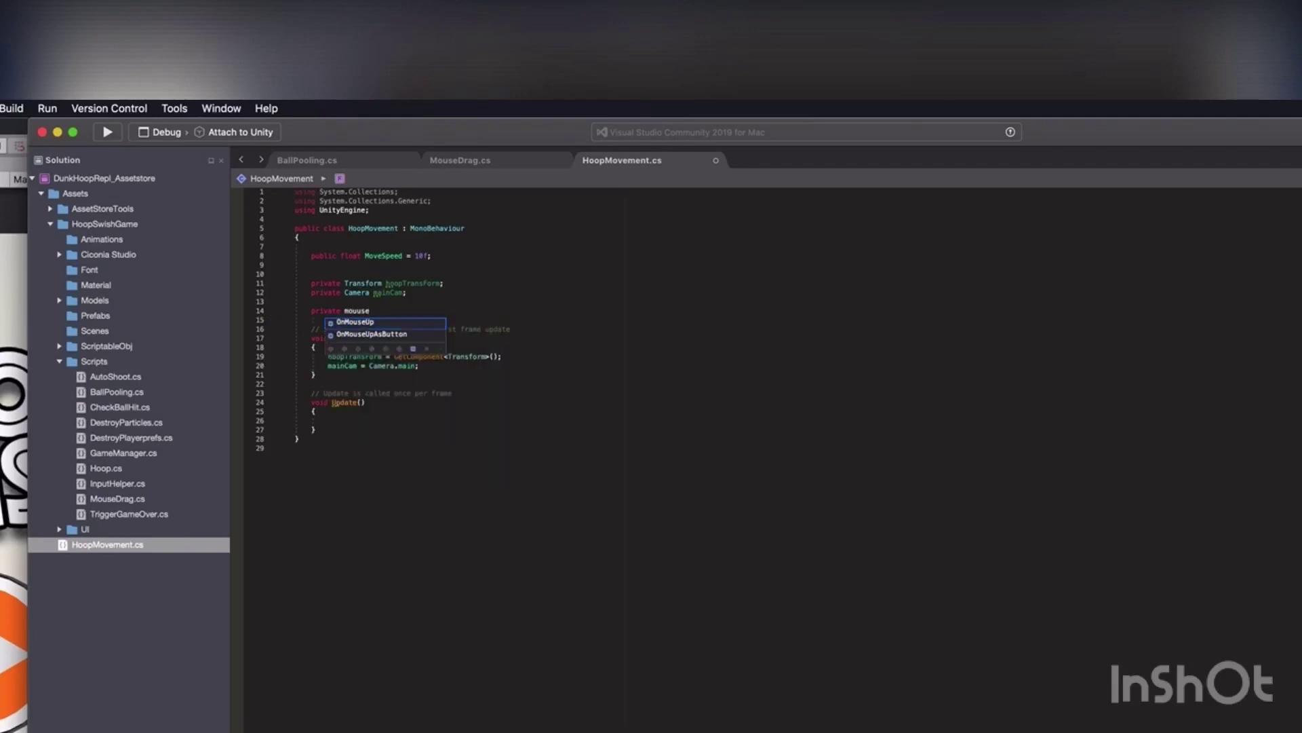
key("BackSpace")
key("BackSpace")
key("BackSpace")
type("sePos")
type("Vec")
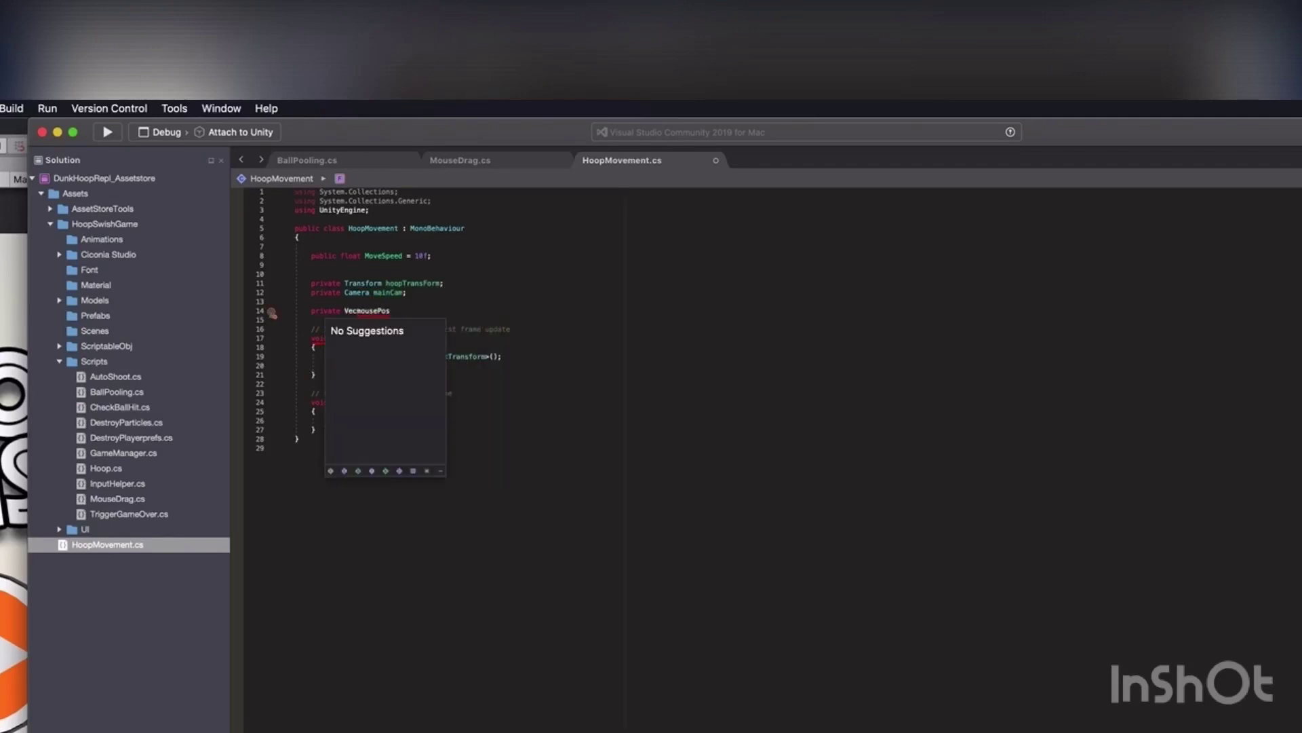
type("tor3")
key("Return")
type("private ")
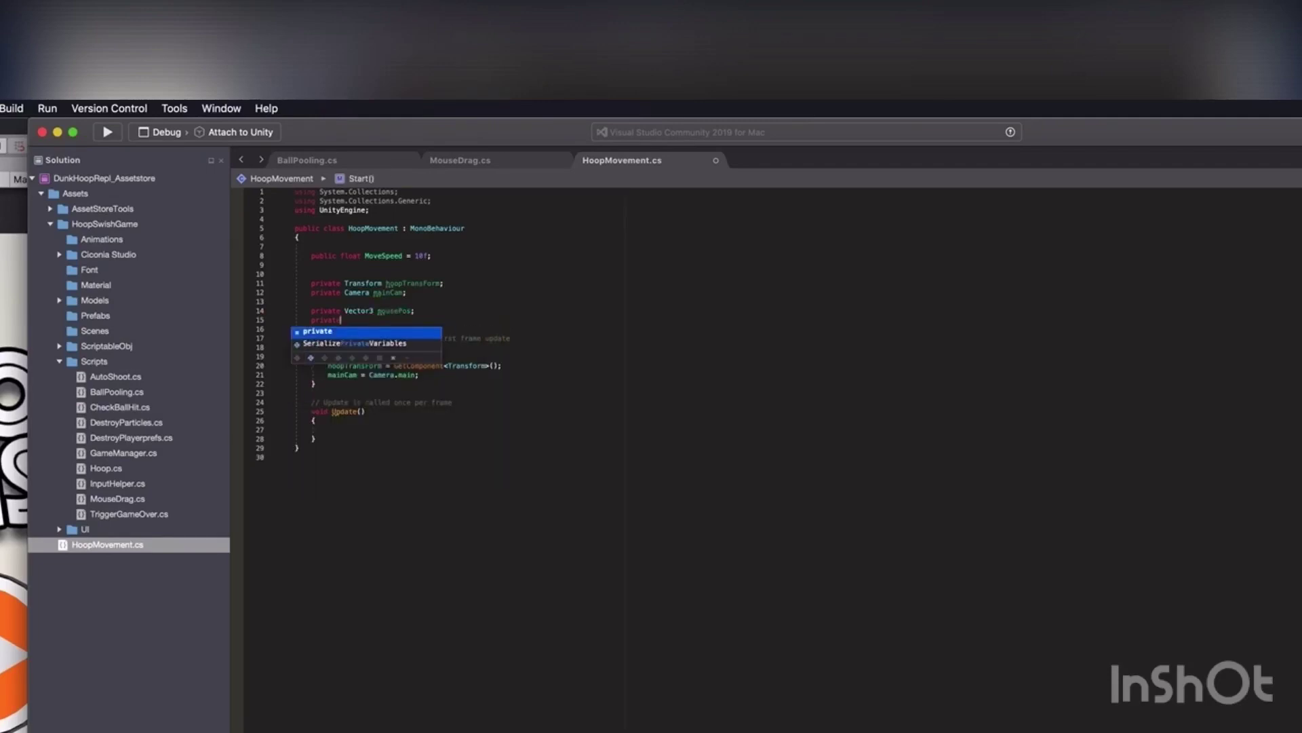
type("Vector3 screenPoint")
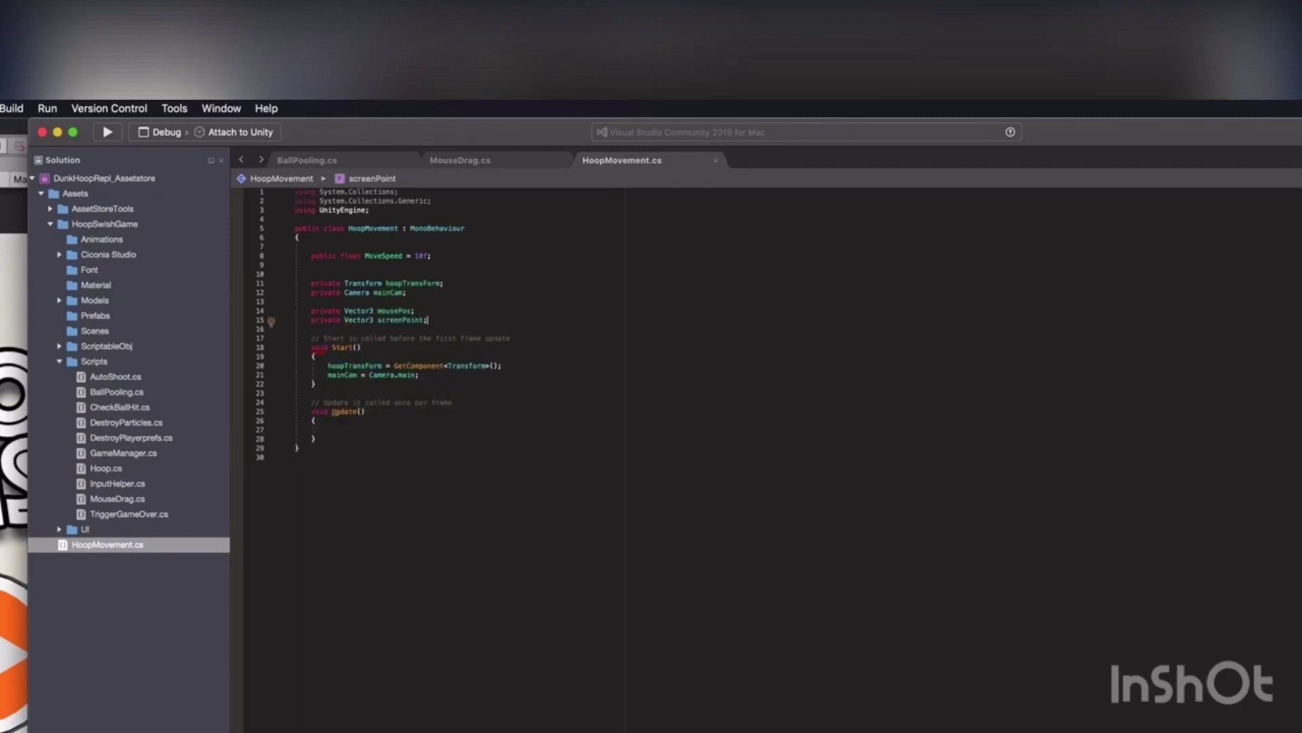
type(";")
In Update, set mousePos = Input.mousePosition and screenPoint = mainCam.WorldToScreenPoint(hoopTransForm.position)
left_click(440, 434)
type("mousePos")
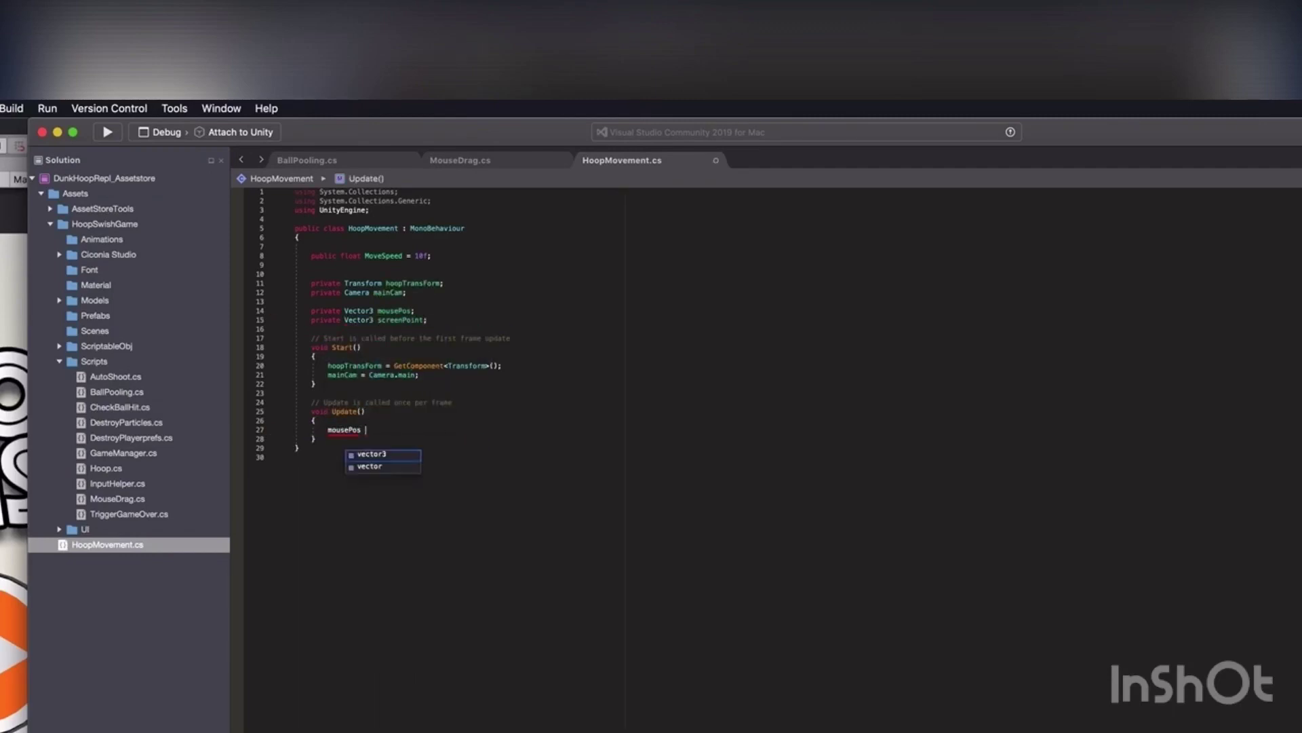
type(" = Input")
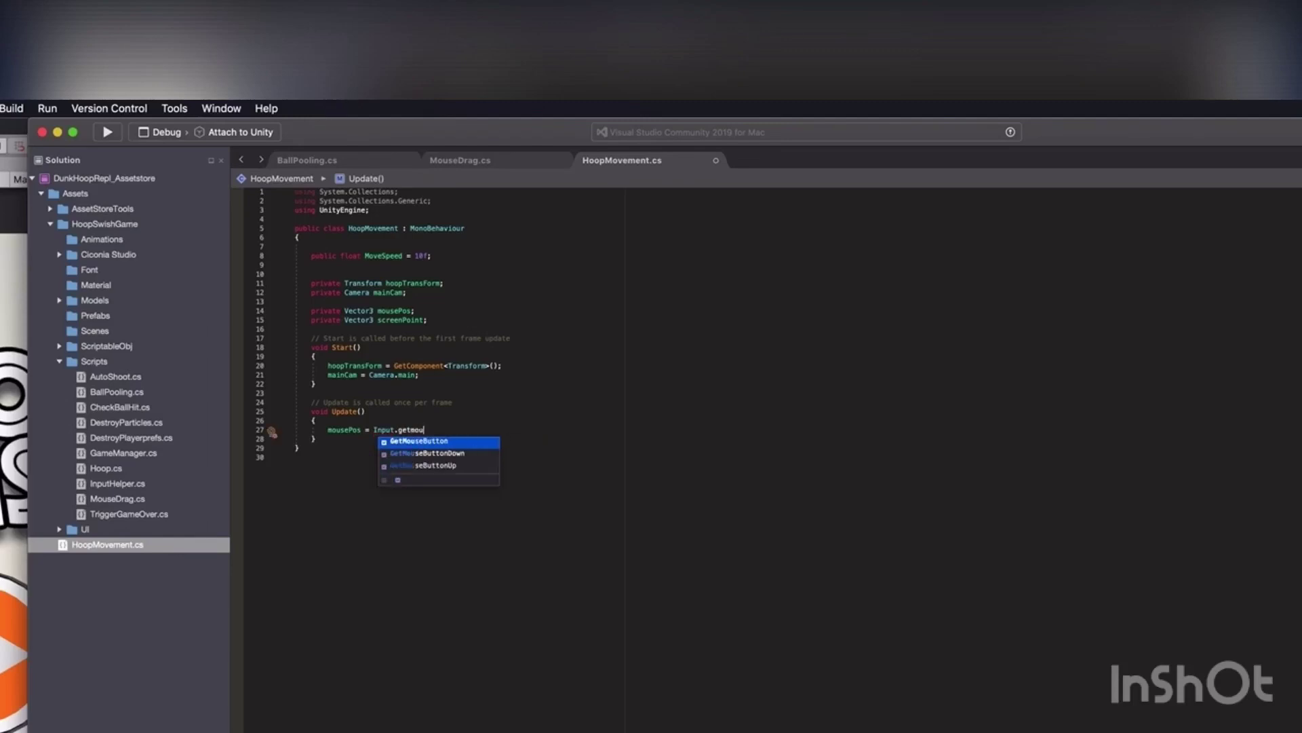
type(".mou")
key("Return")
type(";")
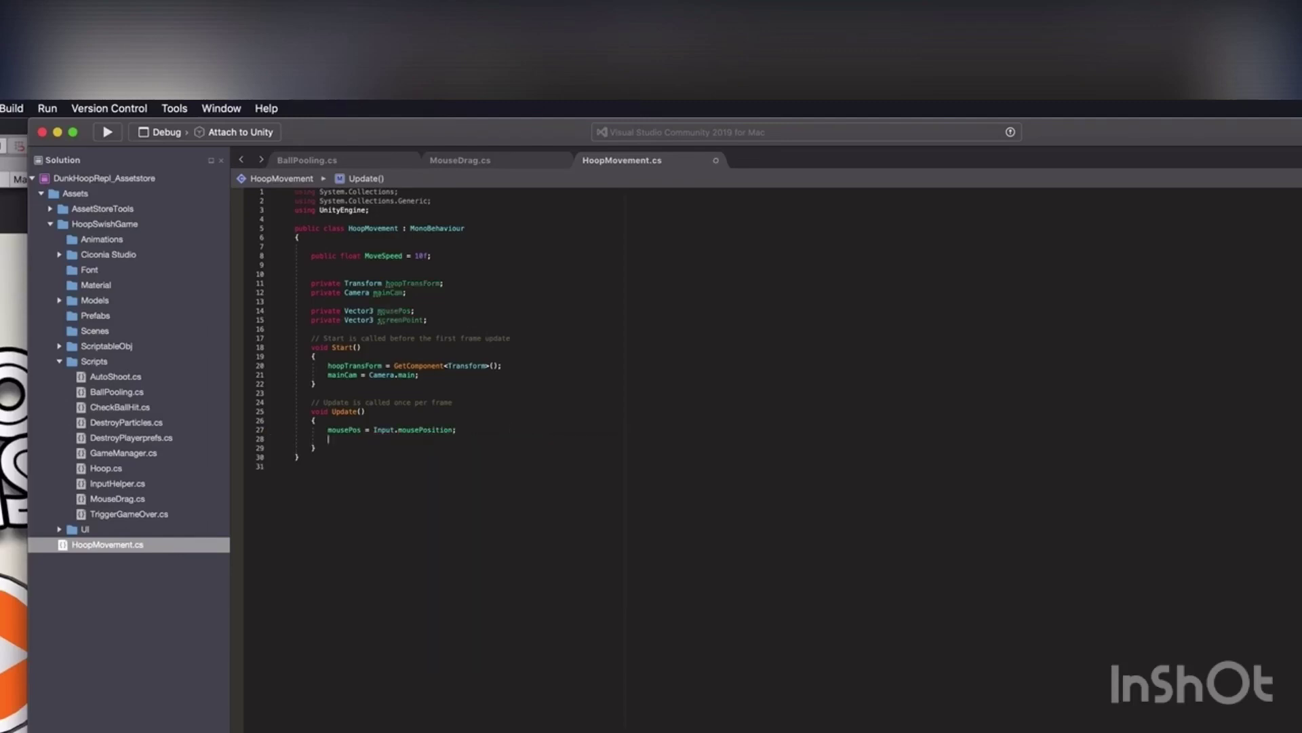
key("Return")
type("screenPoint =")
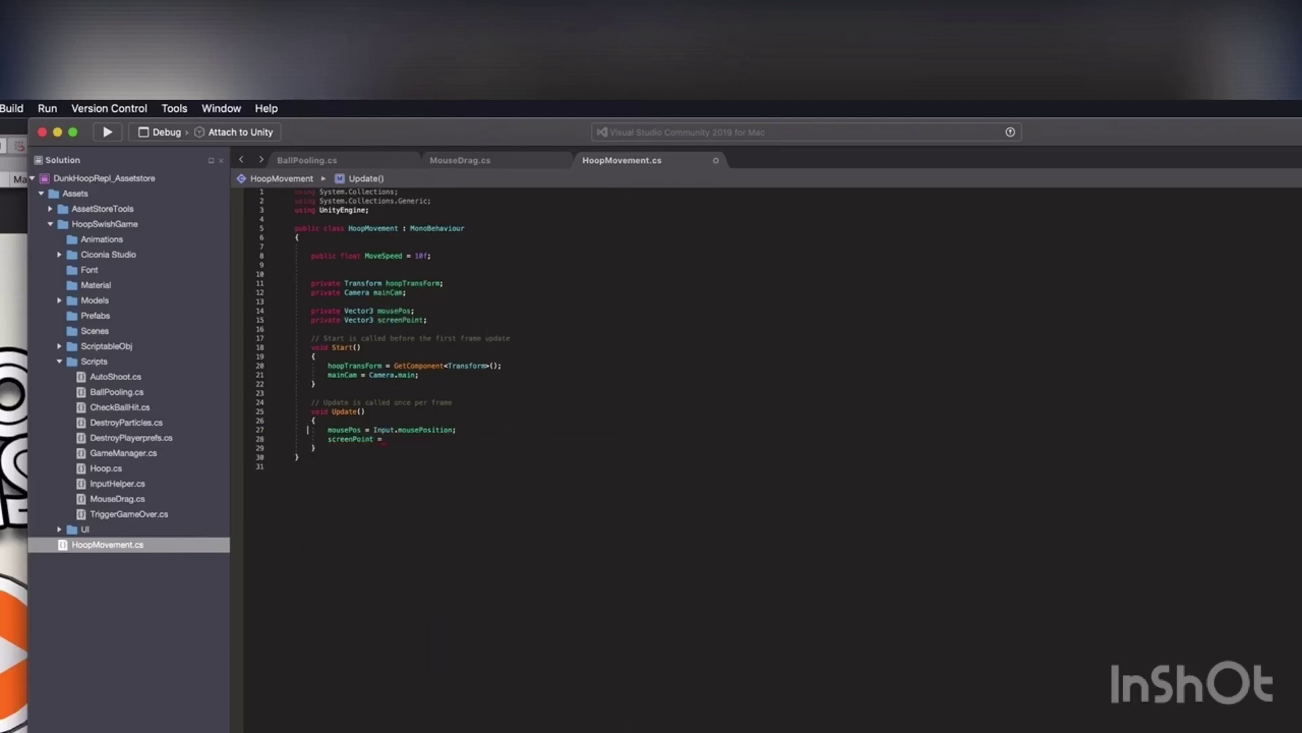
type("main")
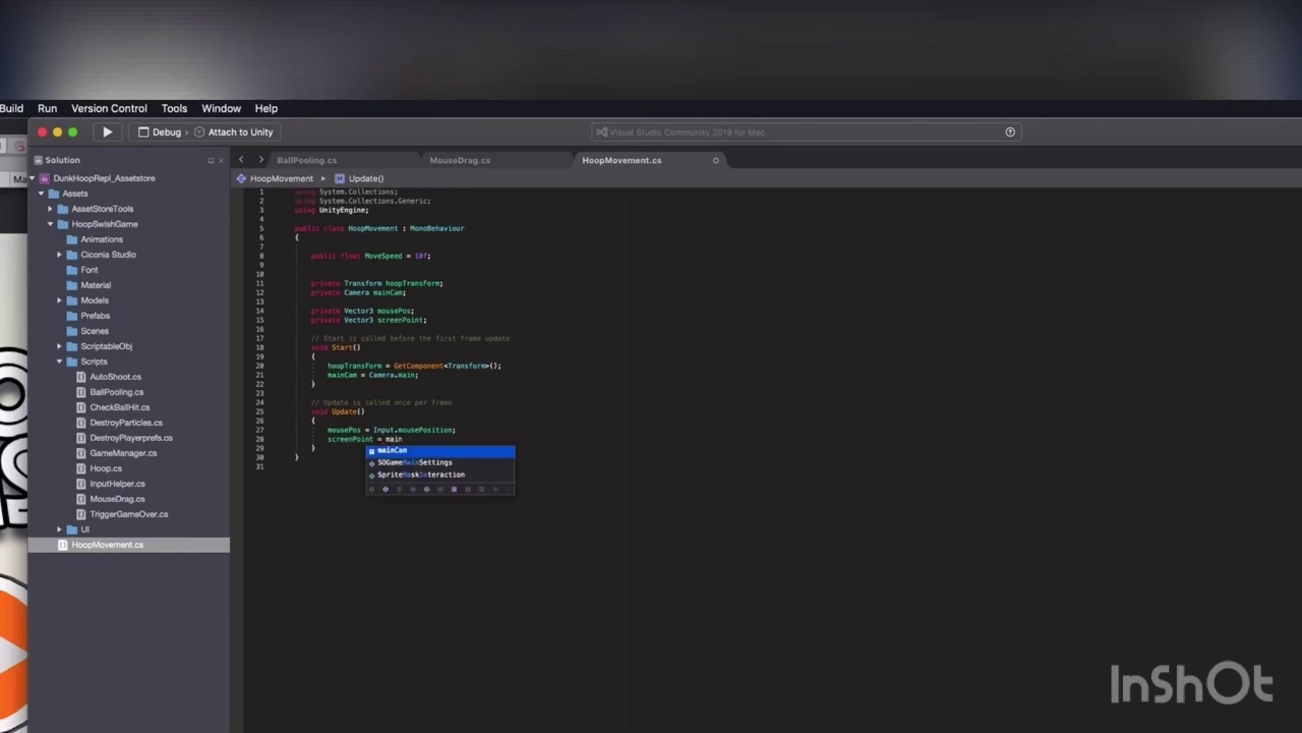
type("Cam.worldToScreenPoint#")
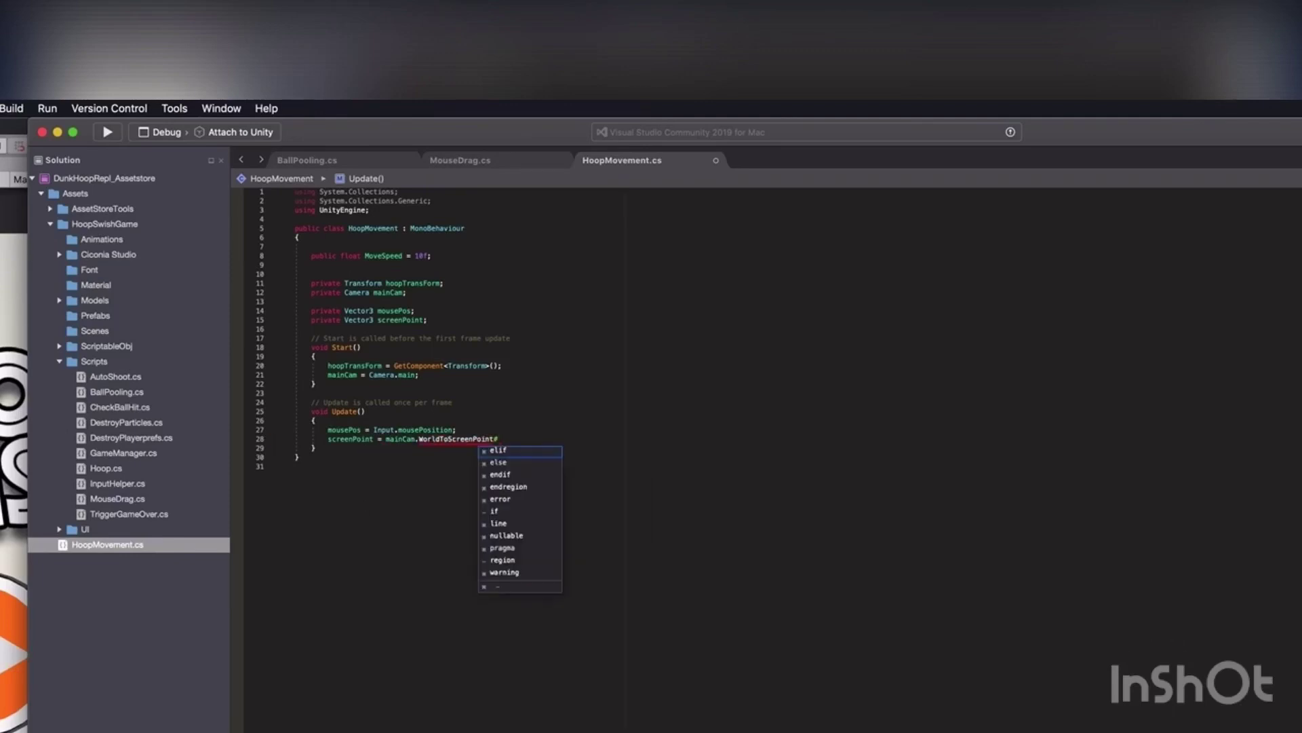
key("Return")
type("(")
type("hoo")
key("Return")
type(".")
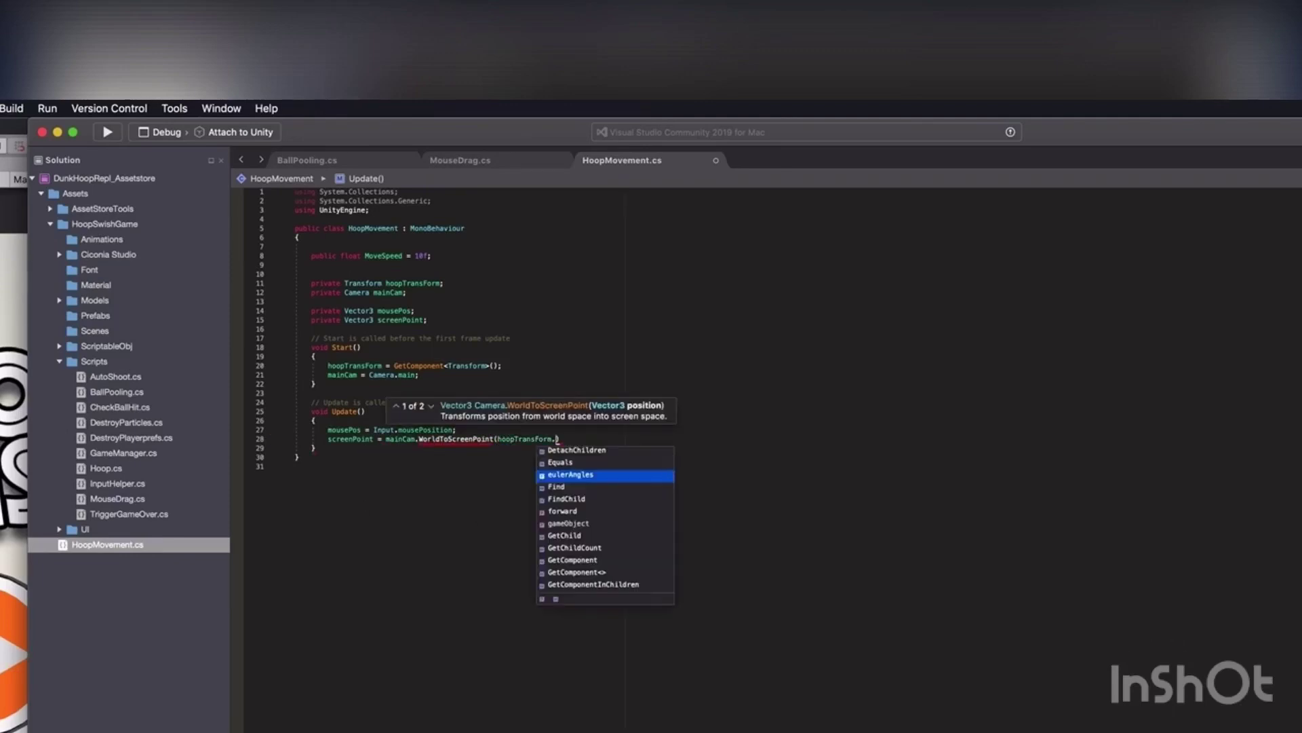
type("pos")
key("Return")
type(";")
key("Return")
key("Return")
type("//If the Mouse or Finger Touch is hold down")
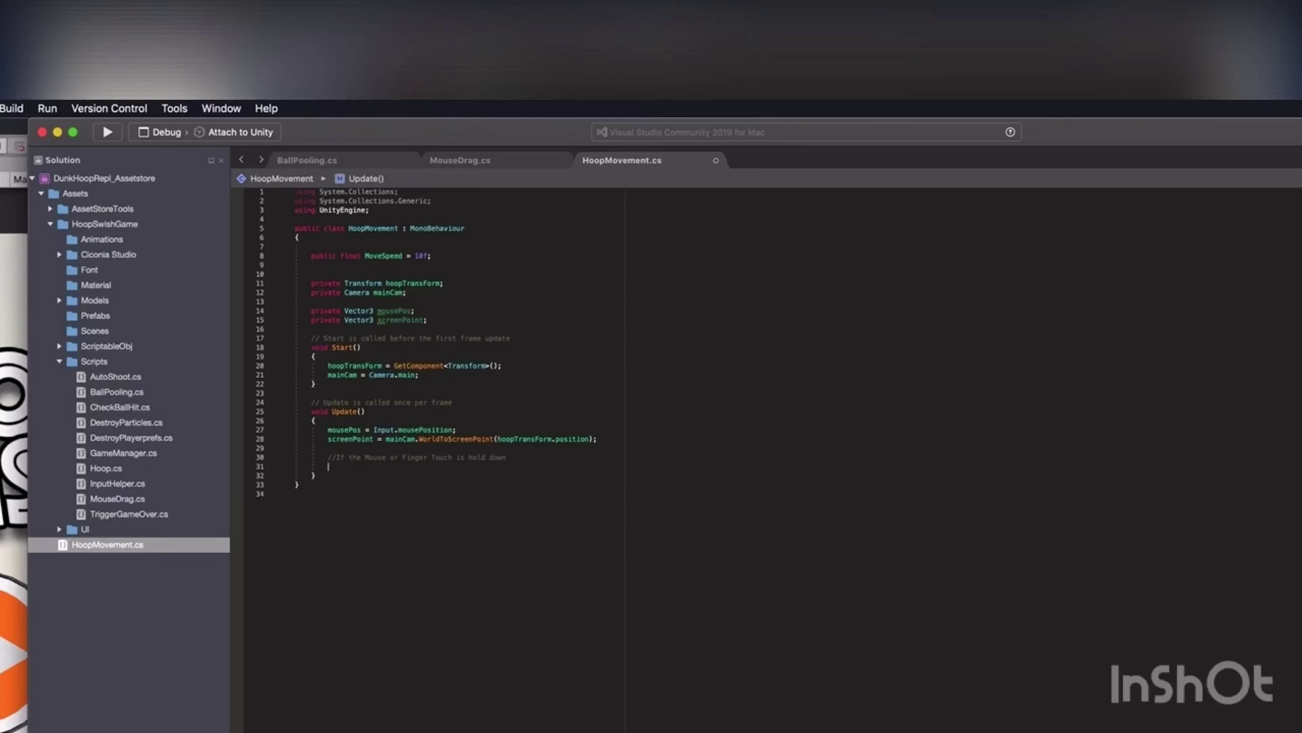
Add an if (Input.GetMouseButton(0)) block declaring cursorScreenPoint from mousePos.x, mousePos.y, screenPoint.z
type("if(Input.getmou")
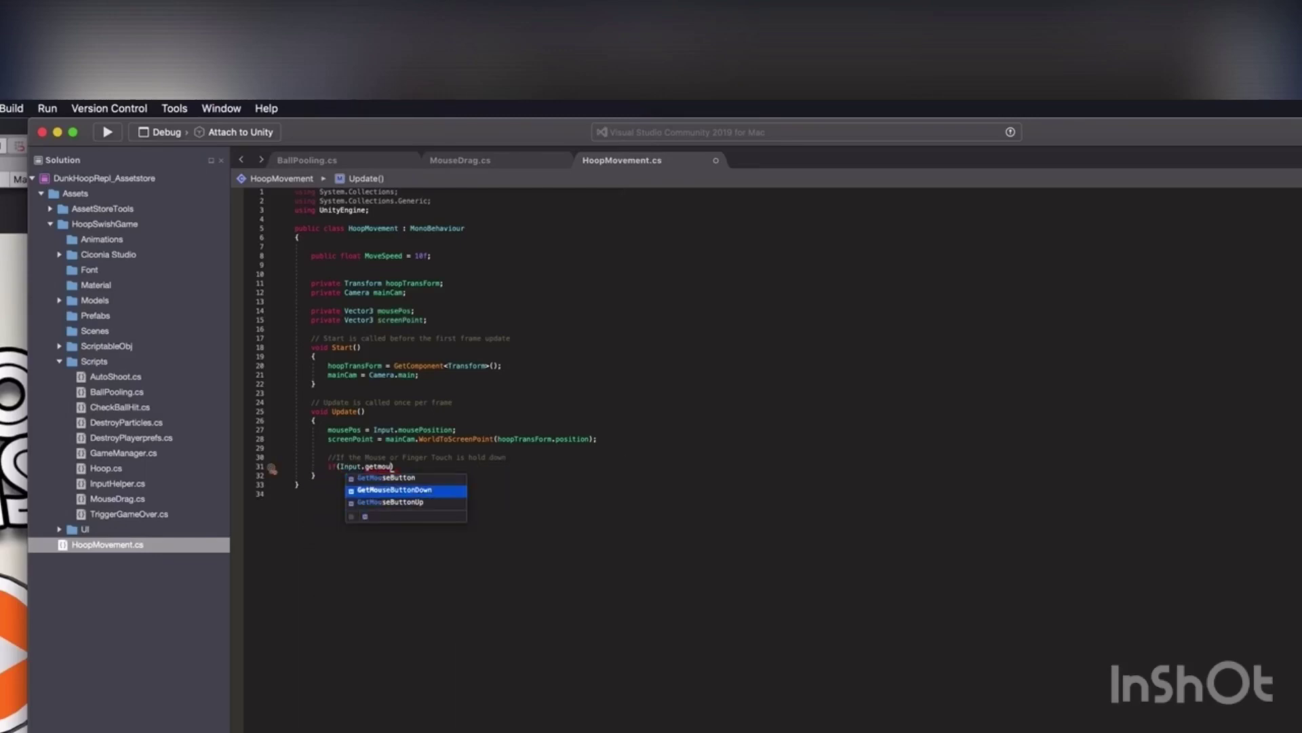
key("Up")
key("Return")
type("(0)){")
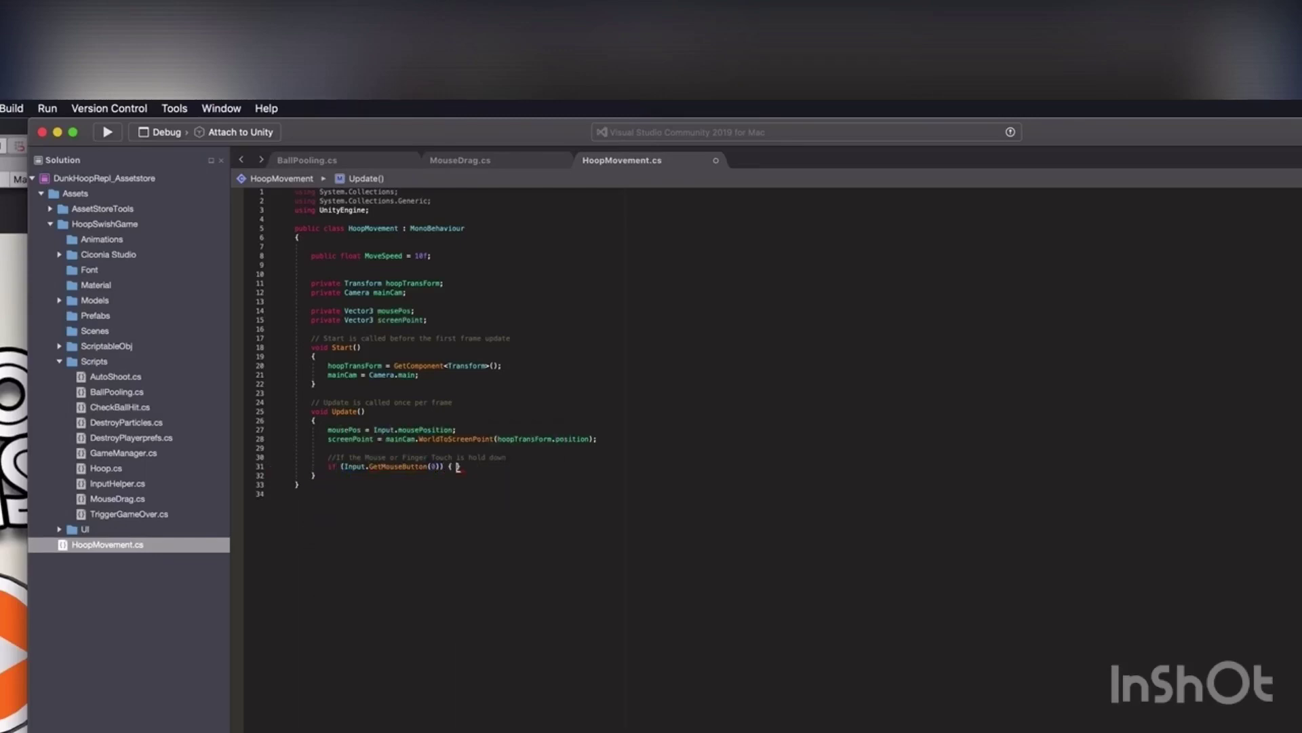
key("Return")
type("Vec")
key("Return")
type("cursorS")
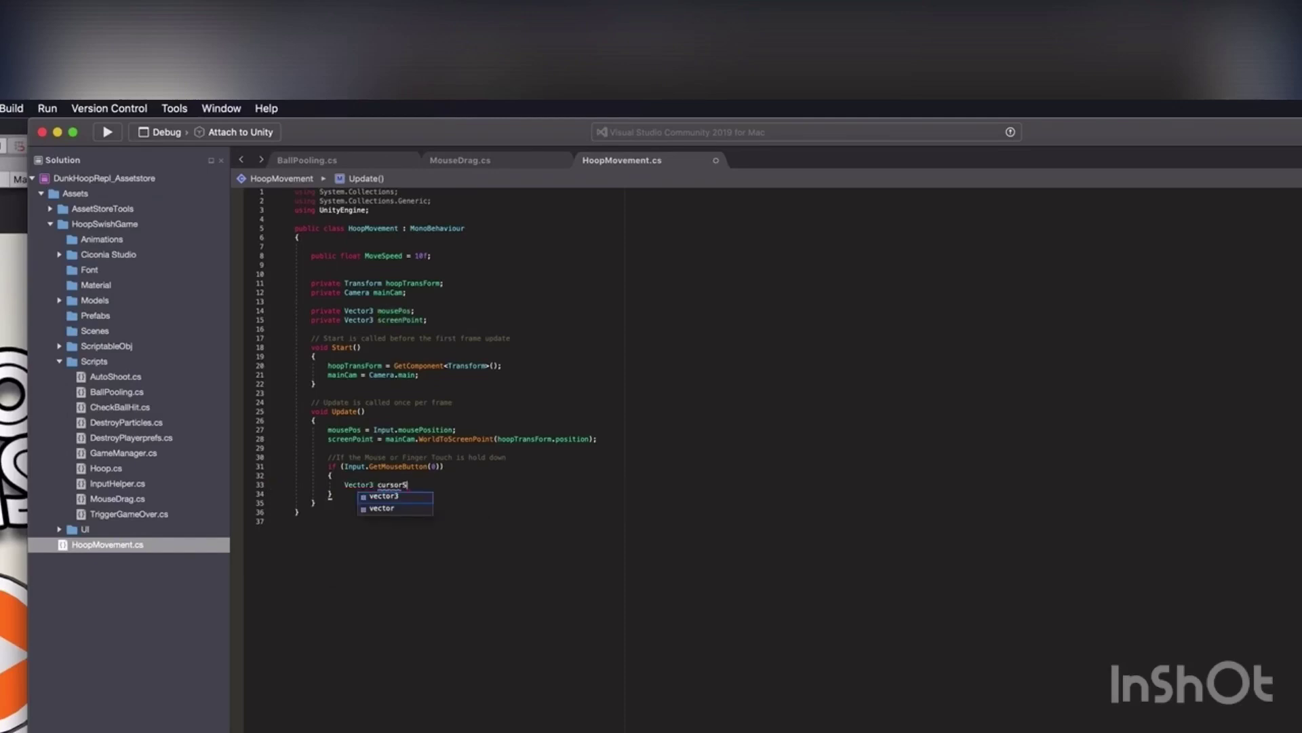
type("creenPoint = ")
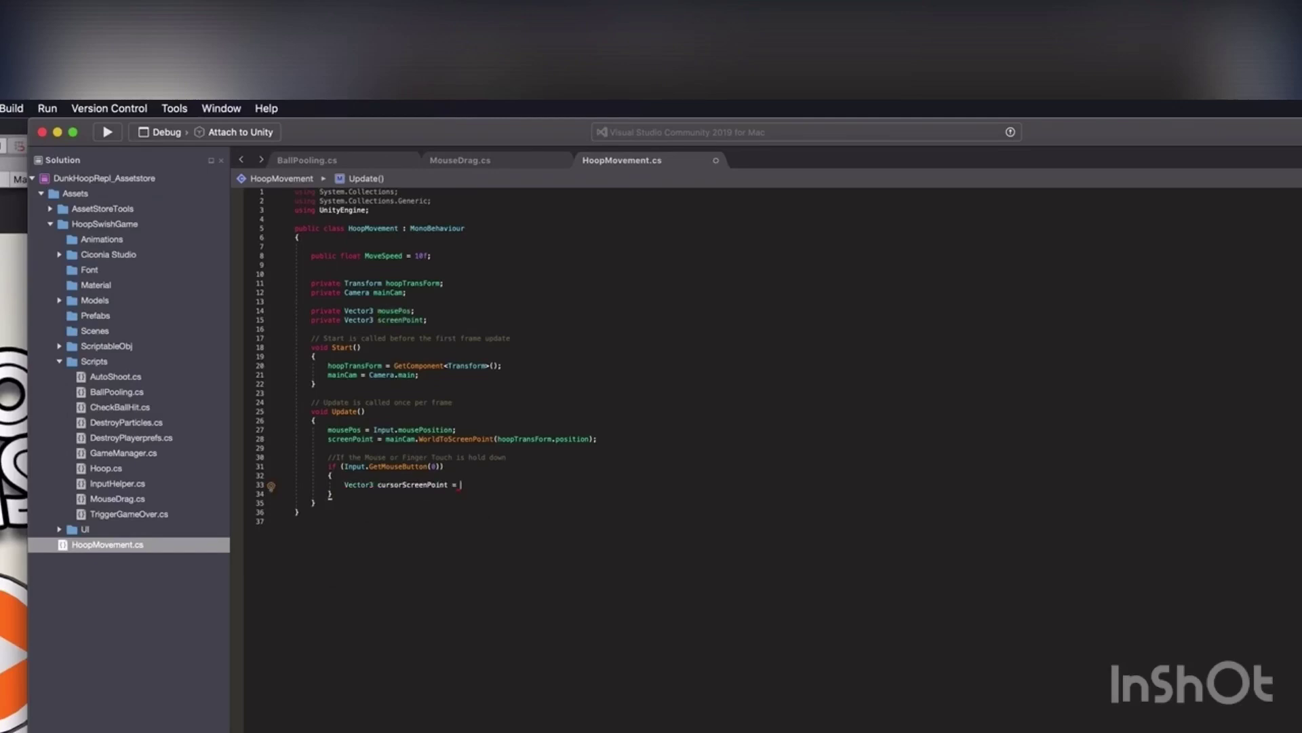
type("new Vector3")
type("(In")
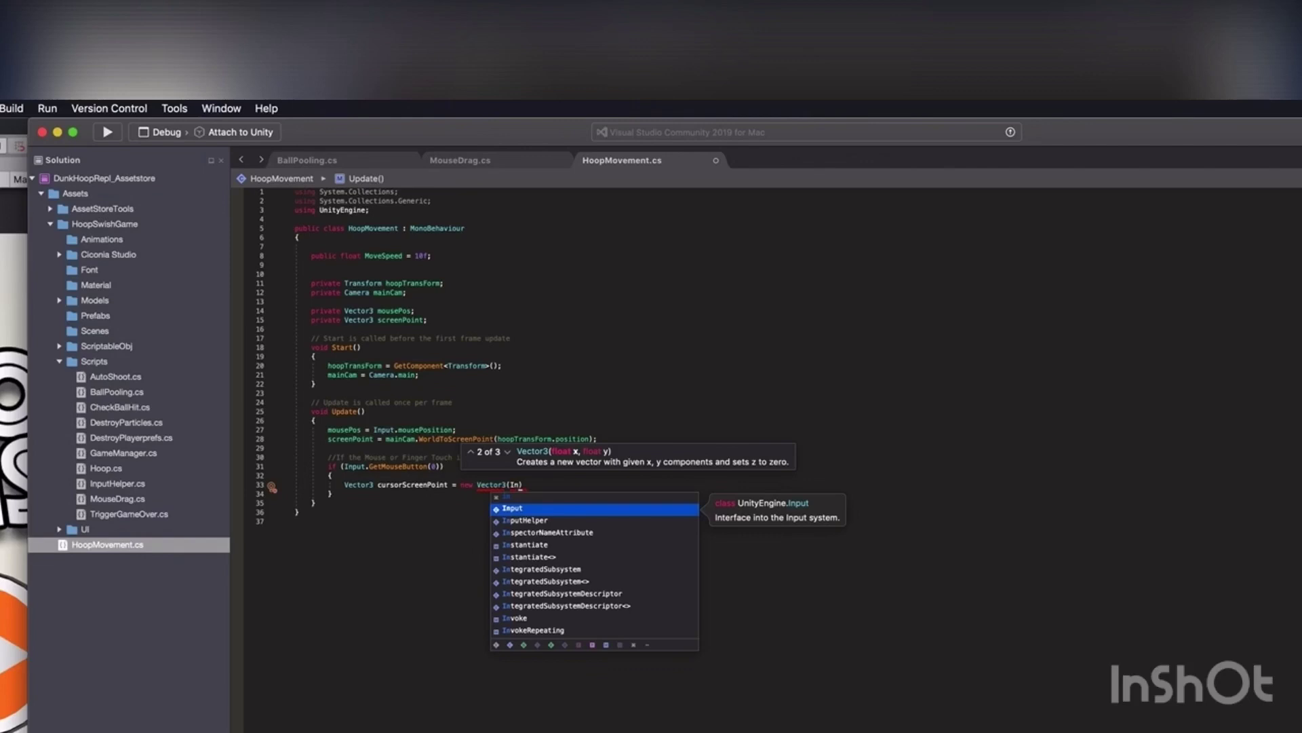
key("BackSpace")
key("BackSpace")
type("mousePos.")
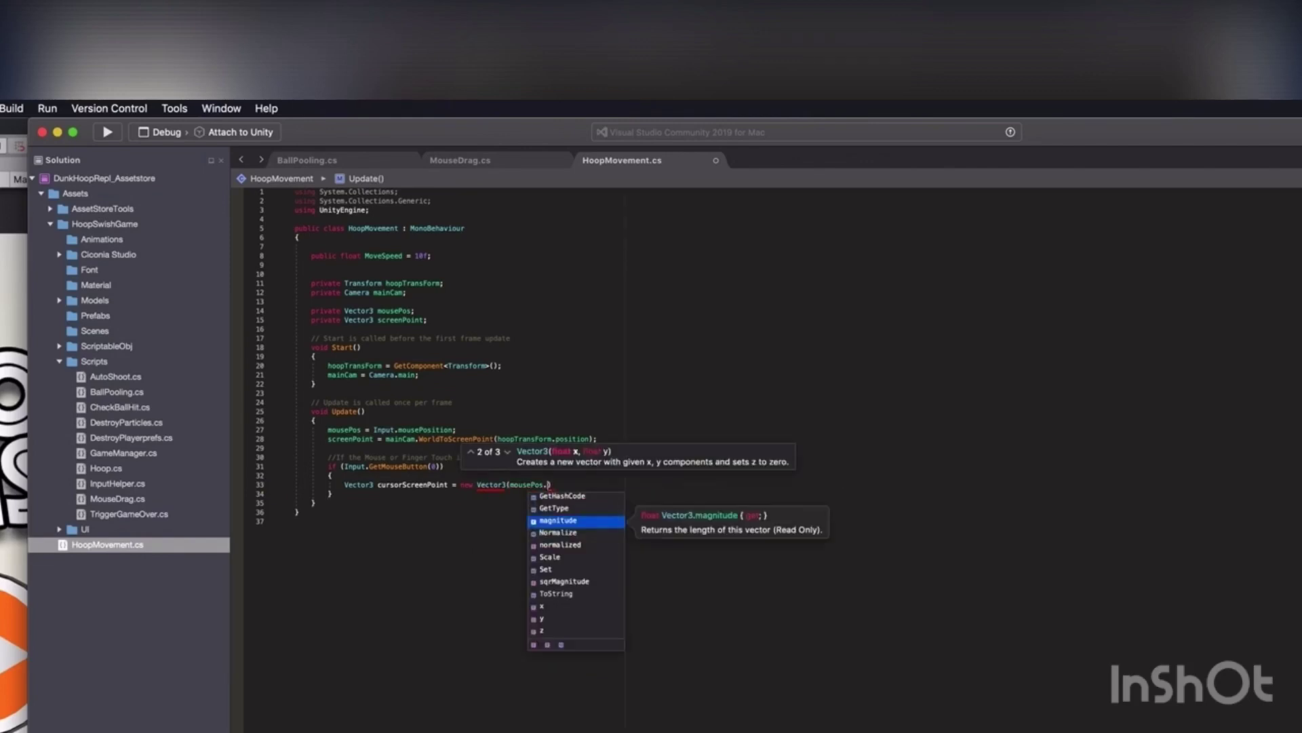
type("x, mousePos.y, sc")
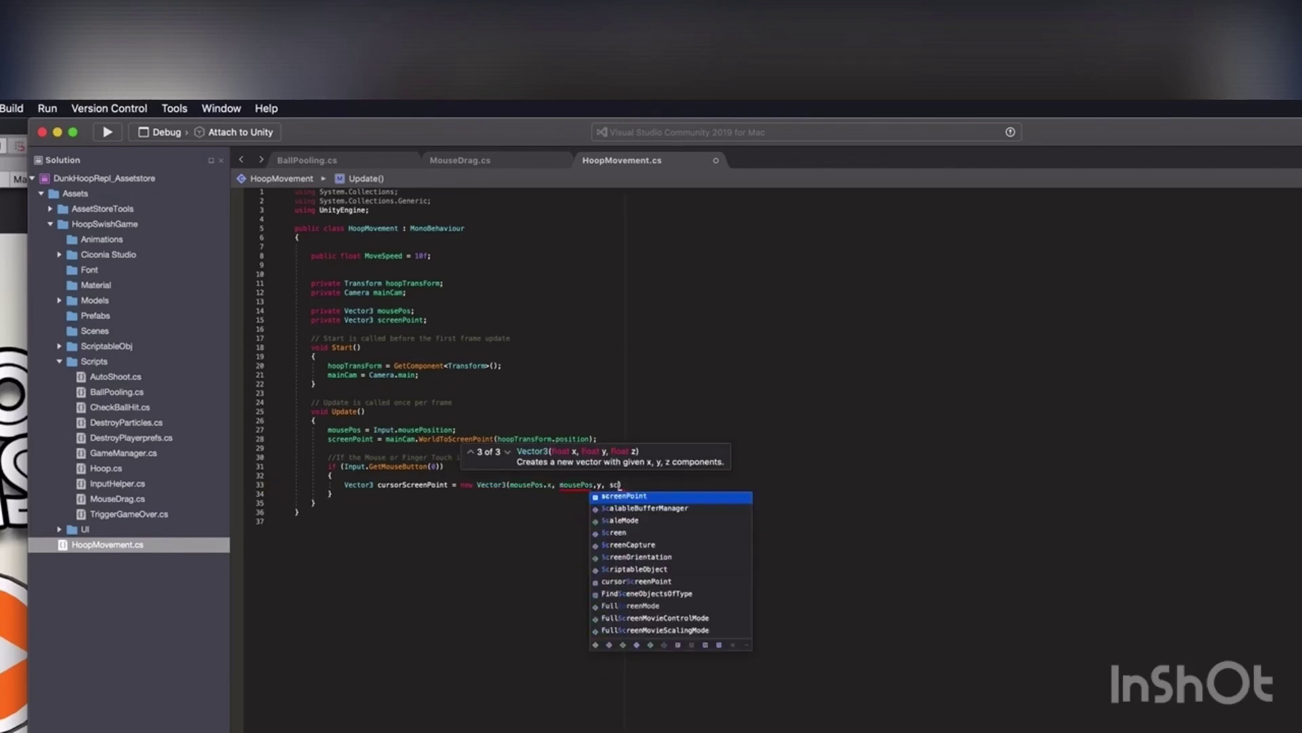
key("BackSpace")
key("BackSpace")
key("BackSpace")
type(")")
type("sc")
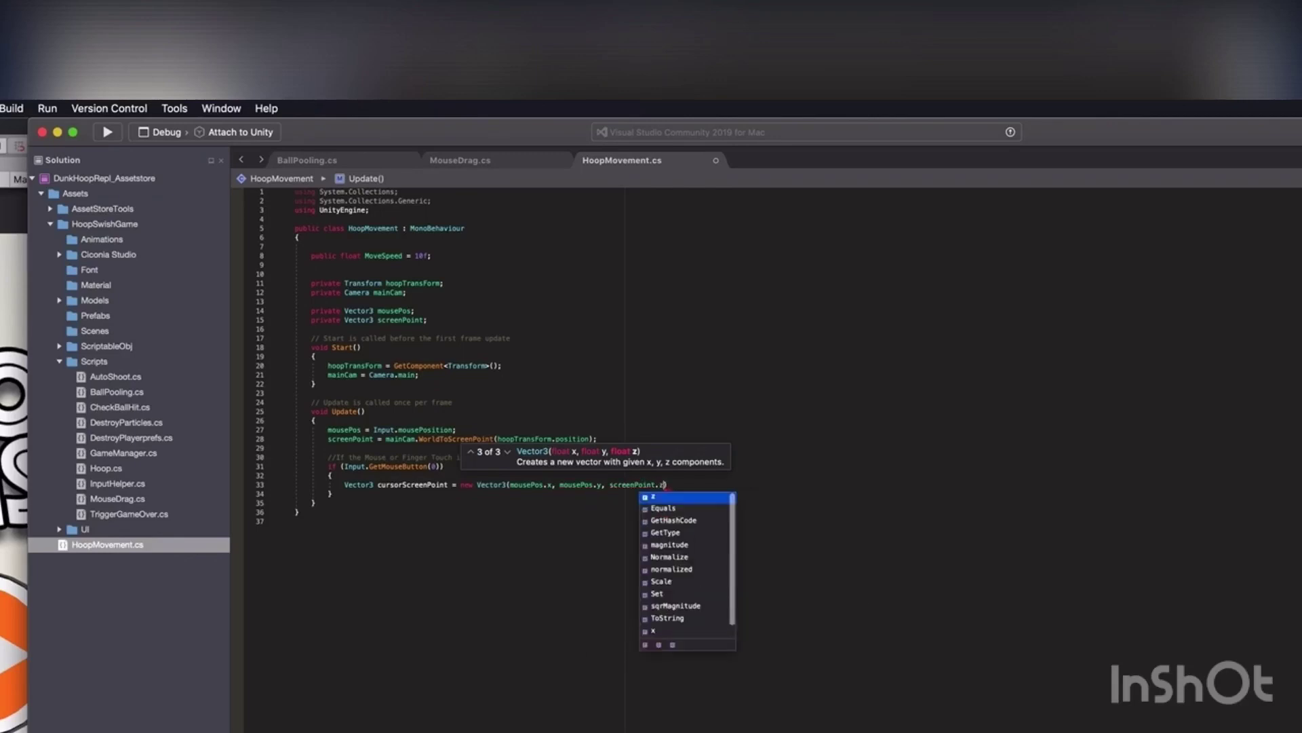
type("reenPoint.z;")
key("Return")
Compute Vector3 cursorPos = mainCam.ScreenToWorldPoint(cursorScreenPoint) inside the mouse-button block
type("Vector3")
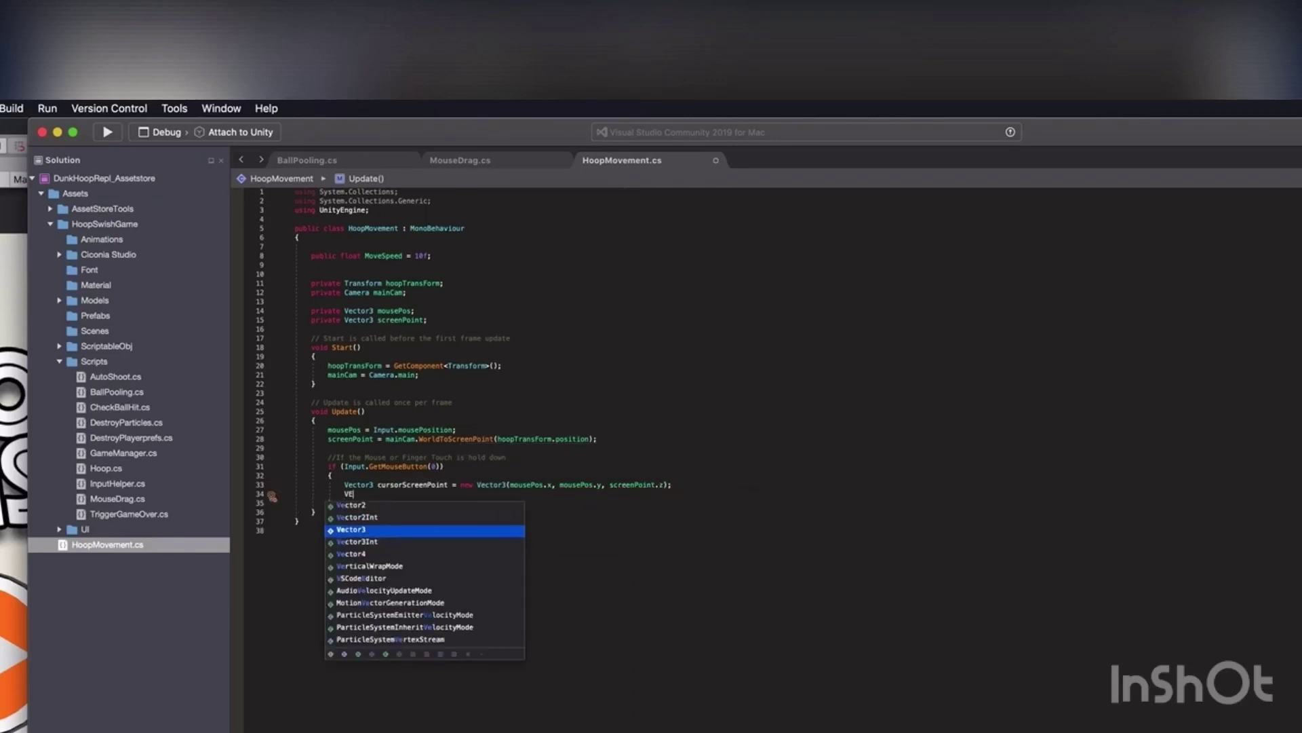
type(" cursorPos = ")
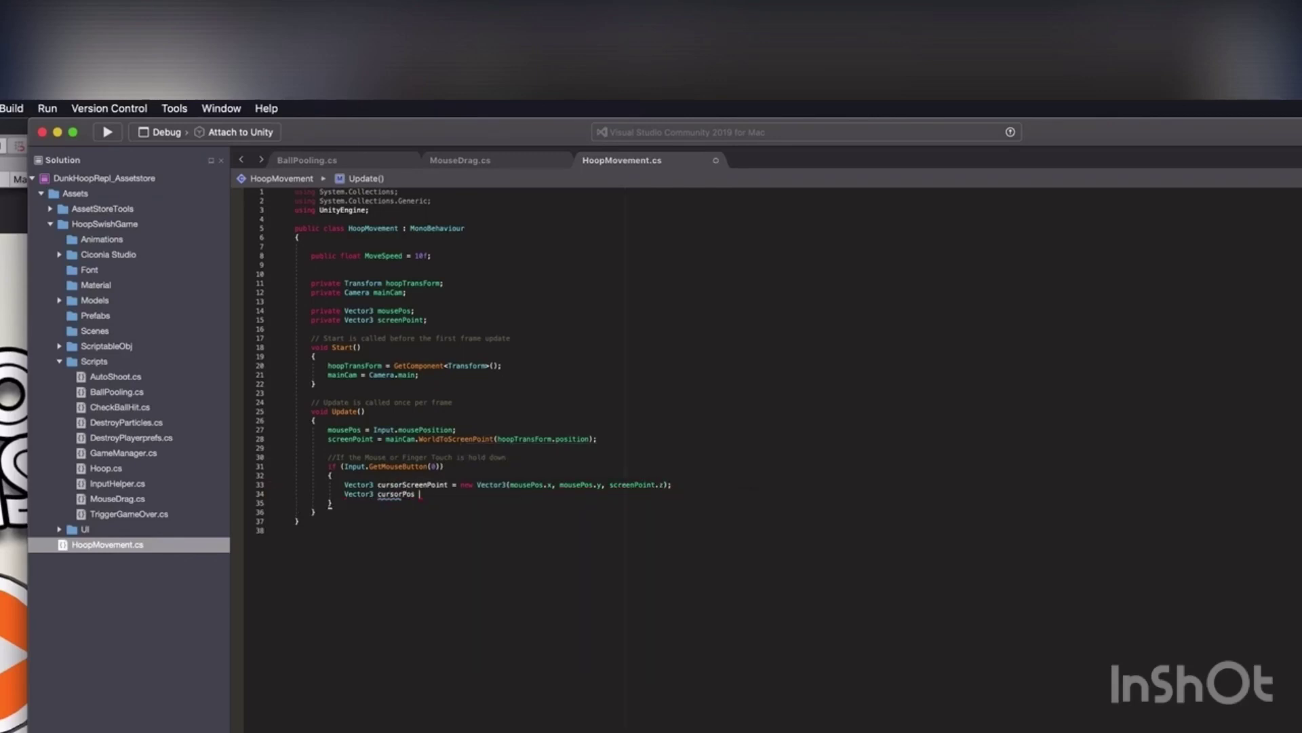
type("mainCam.")
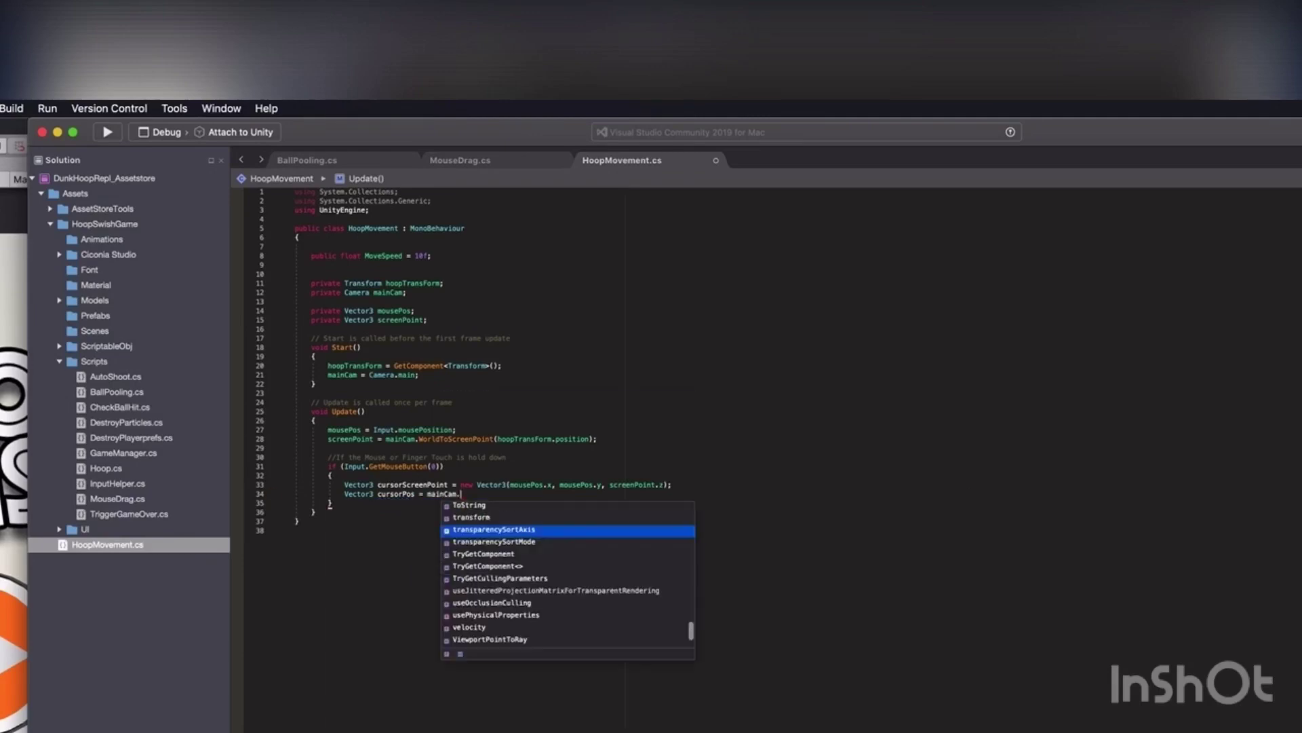
type("scre")
key("Down")
type("(")
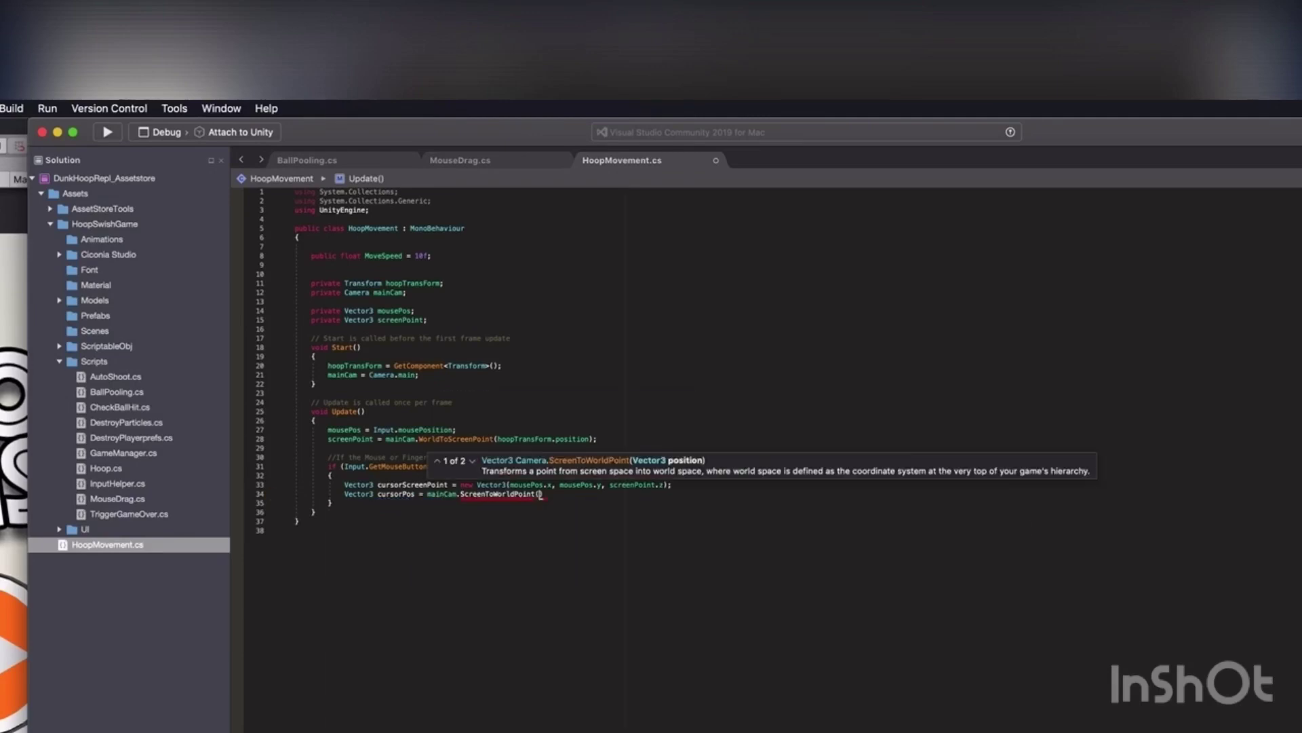
type("curs")
key("Return")
type(");")
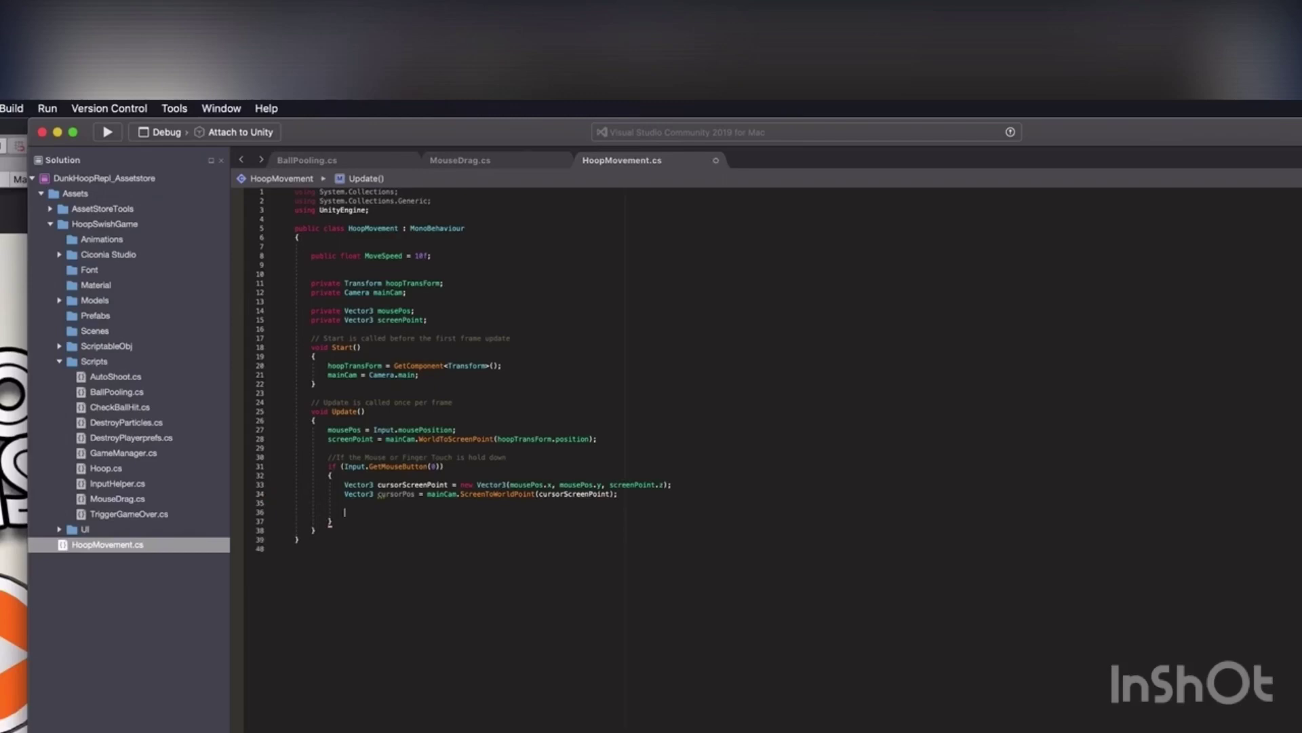
type("hoop")
Set hoopTransForm.position via Vector3.Lerp toward (cursorPos.x, current y, current z) at Time.deltaTime * MoveSpeed
key("Return")
type(".position")
key("BackSpace")
key("BackSpace")
key("BackSpace")
type("Vector3.Le")
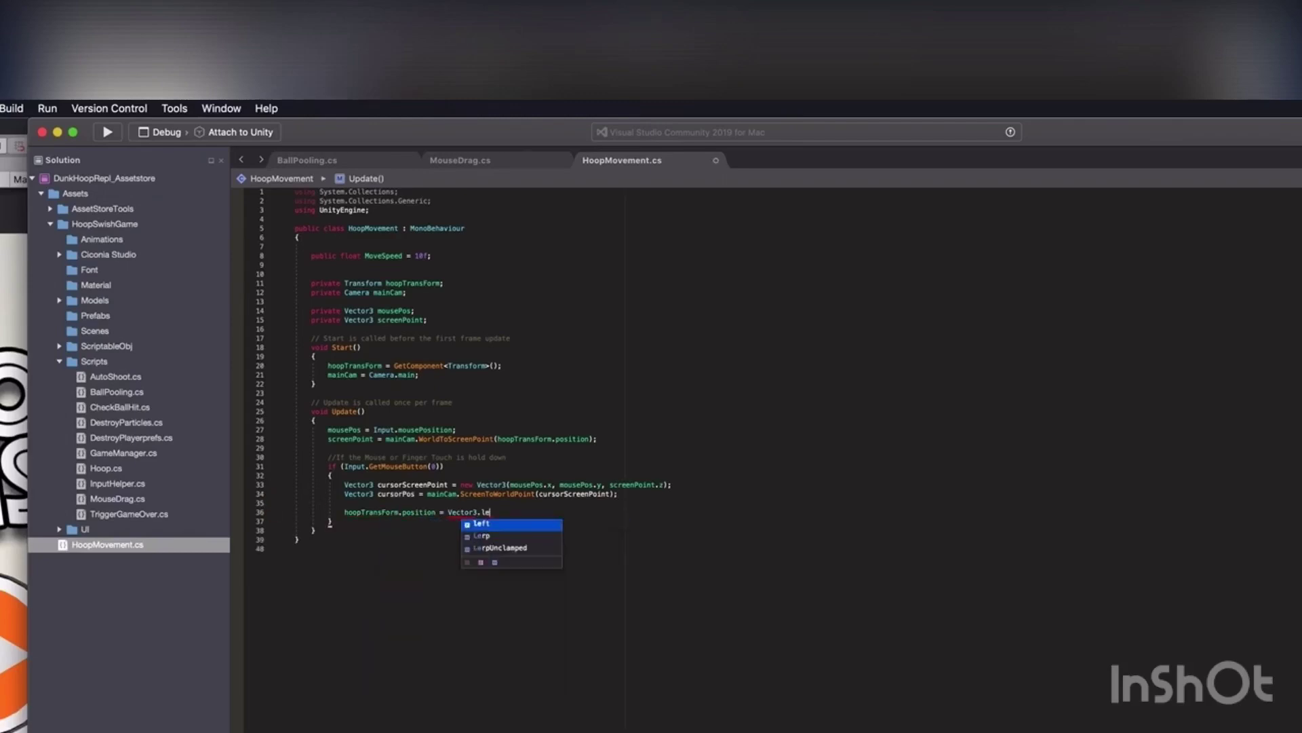
type("rp(hoop")
key("Return")
type(".")
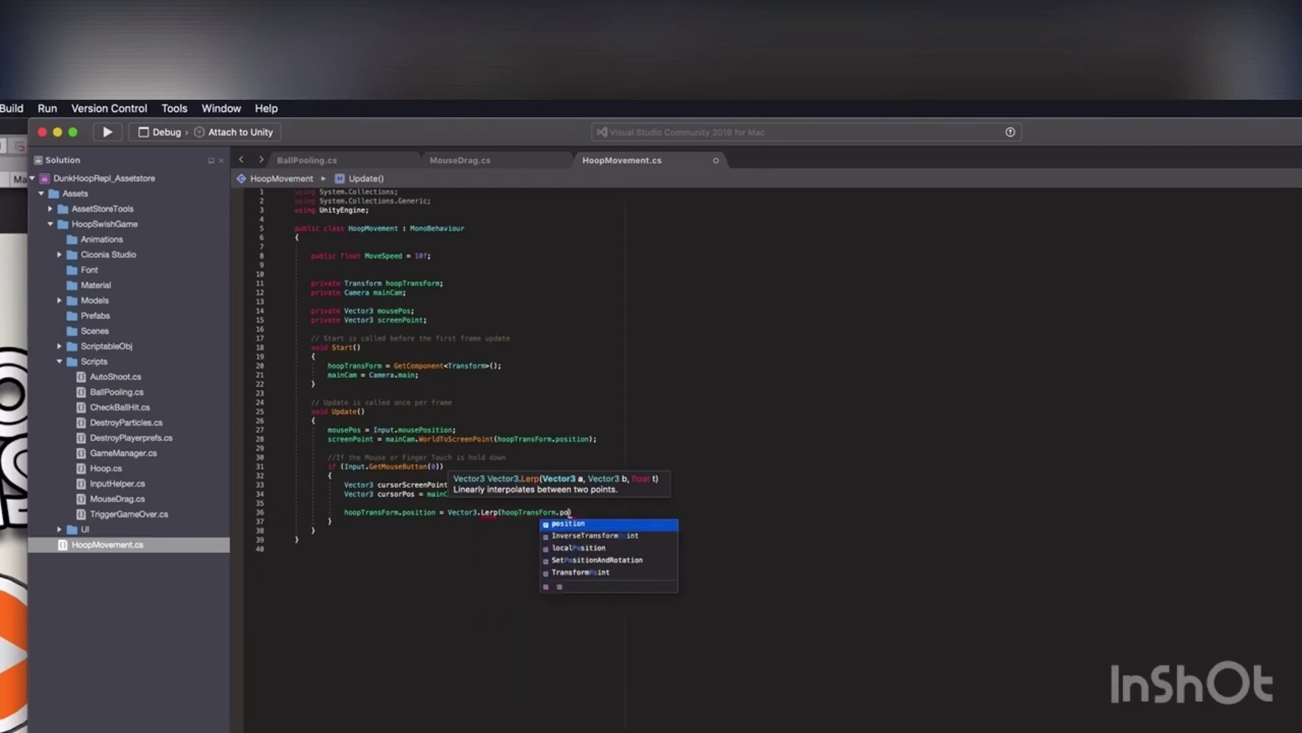
type("position, new Vector3(")
type("curso")
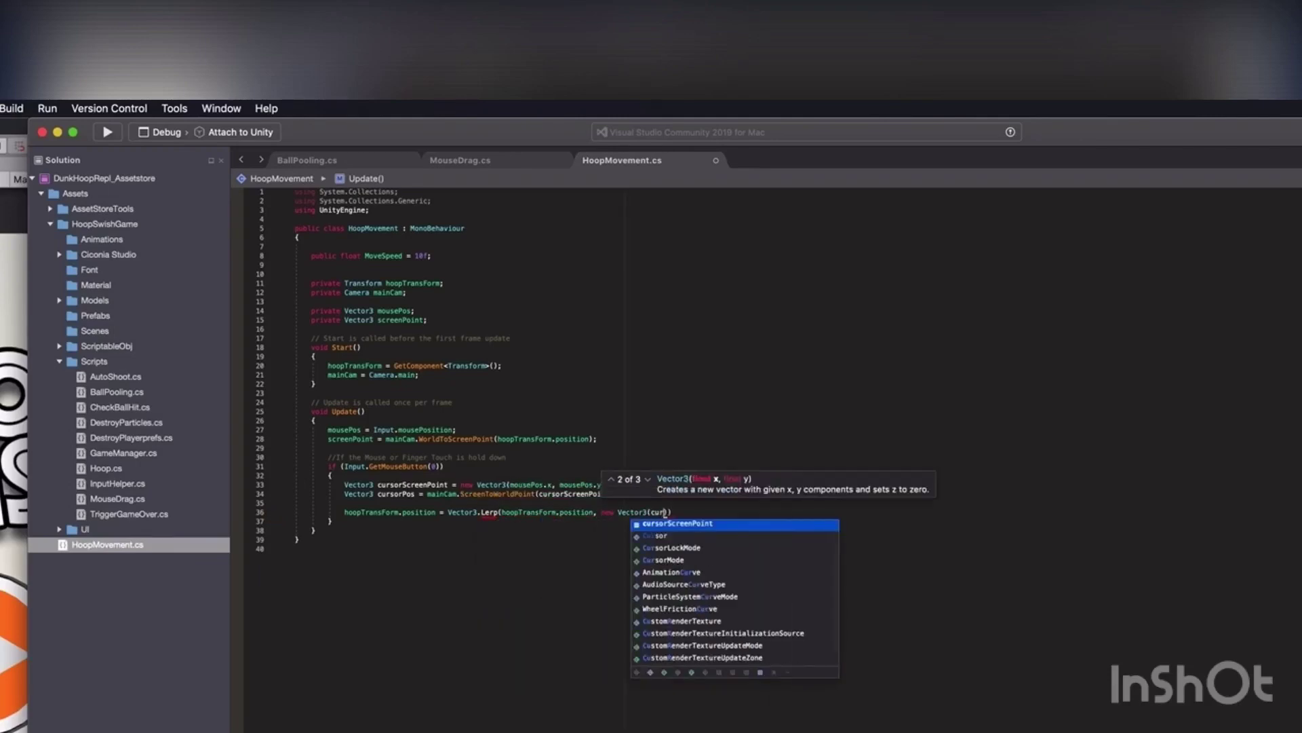
key("Return")
type(".")
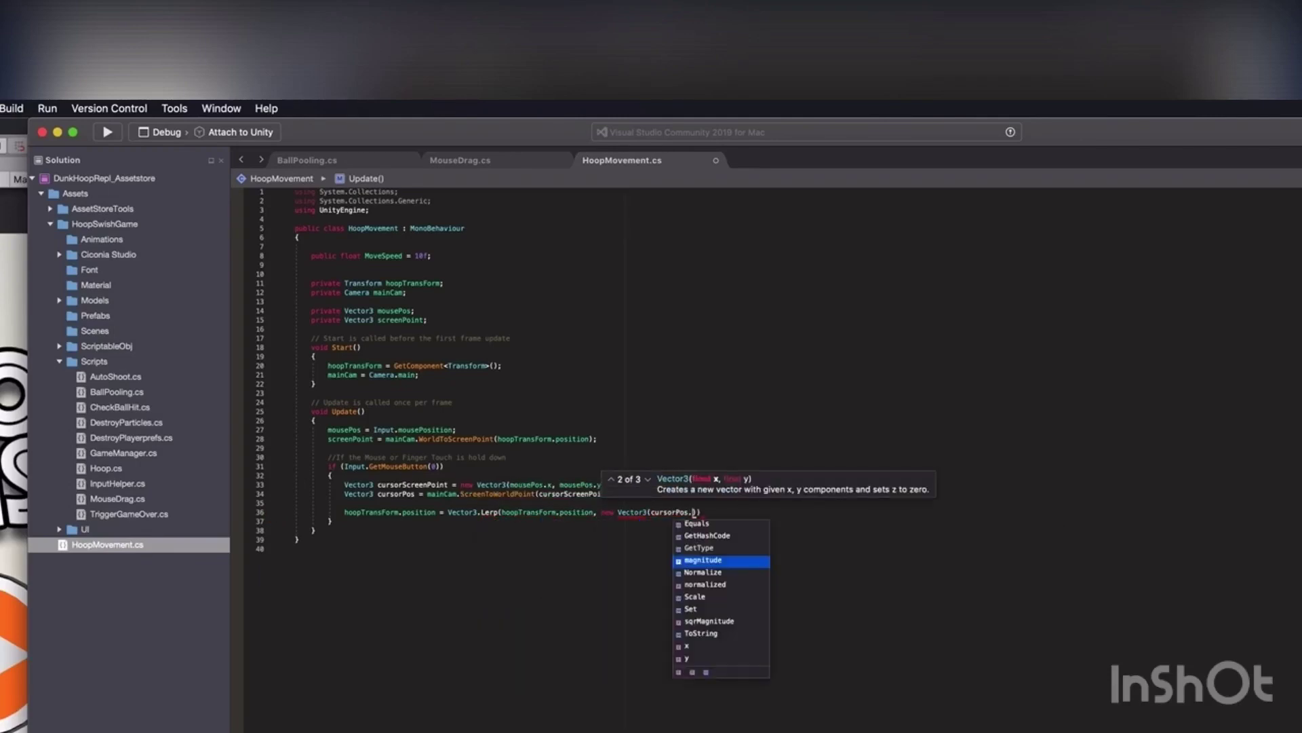
type("x, hoopTransForm")
key("Return")
type(".yposition")
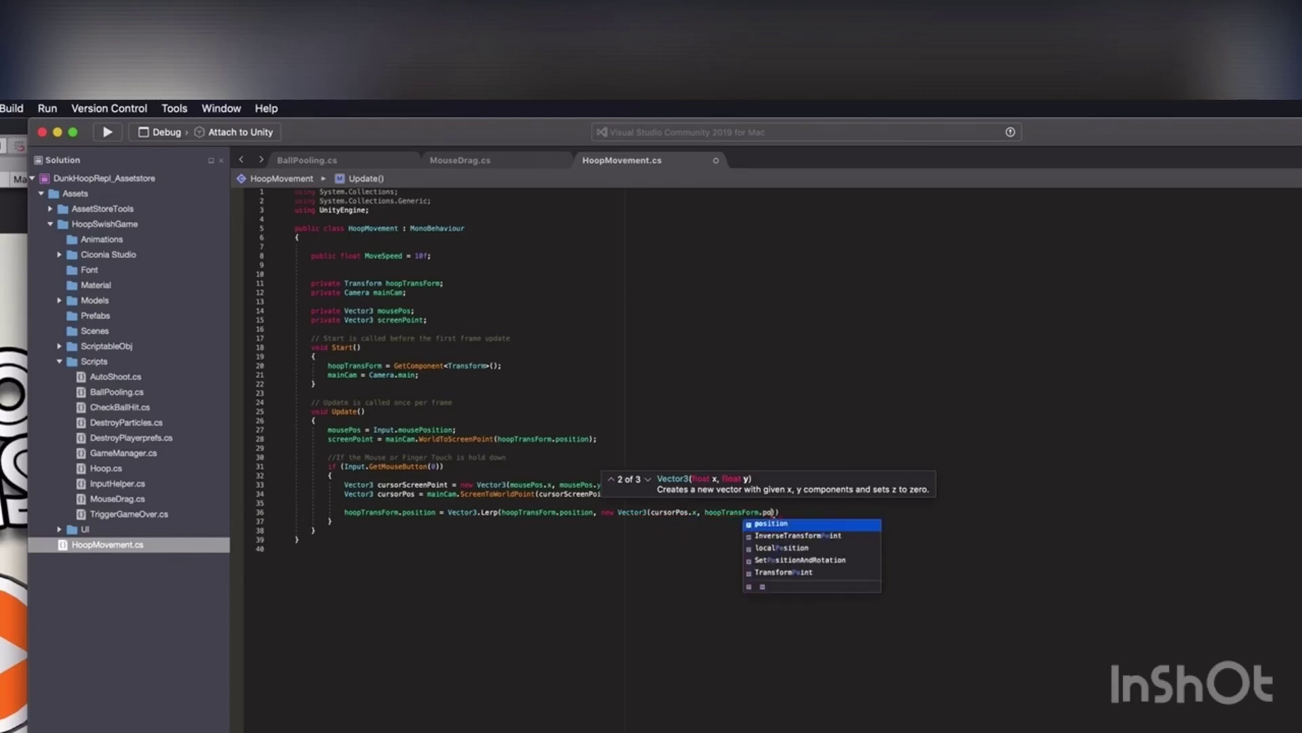
key("Return")
type(".y, hoo")
key("Return")
type(".po")
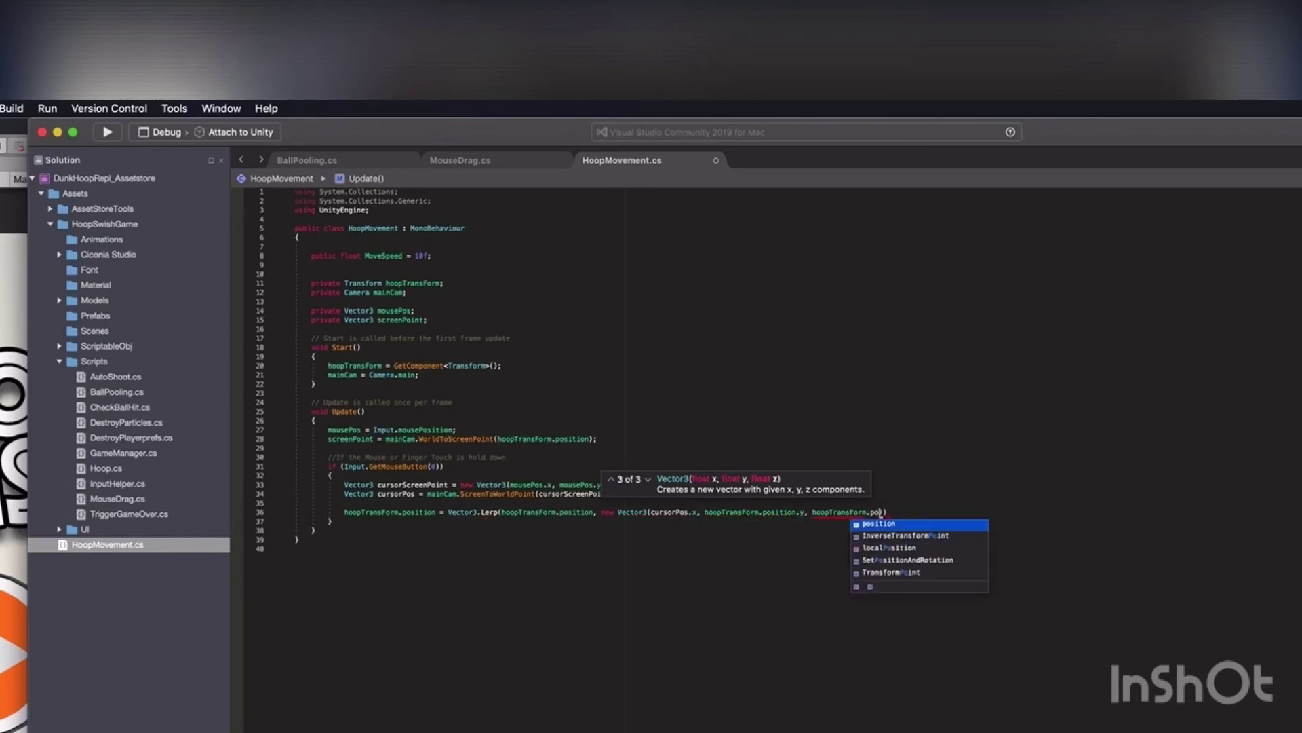
type("sition.")
key("Return")
type(".z), T")
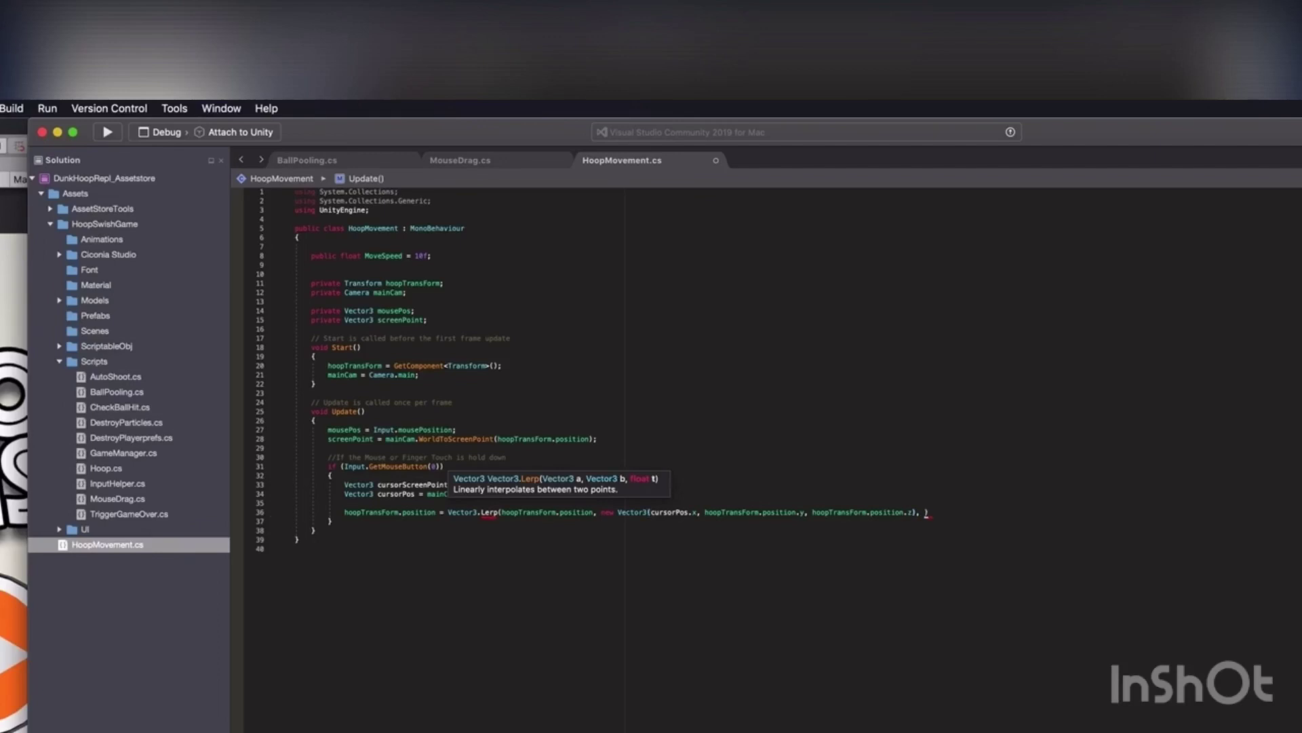
type("ime.deltaTime * ")
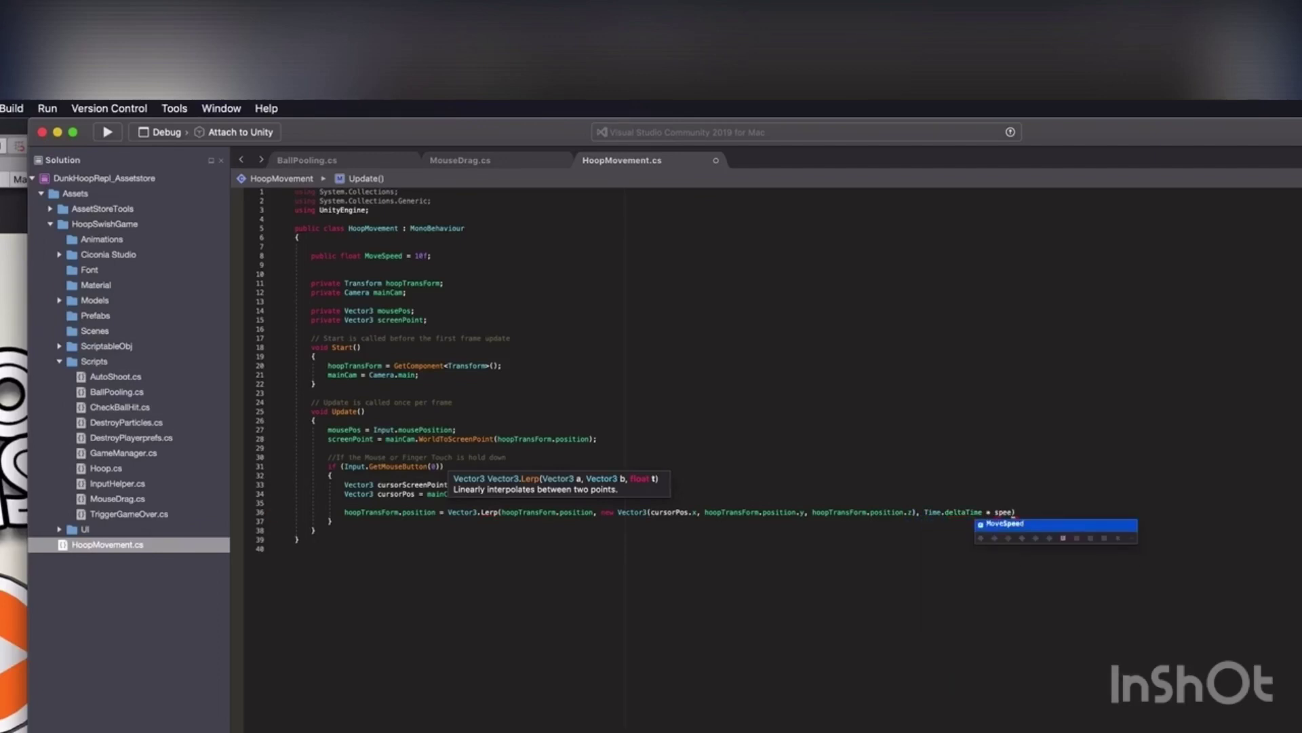
type("MoveSpeed")
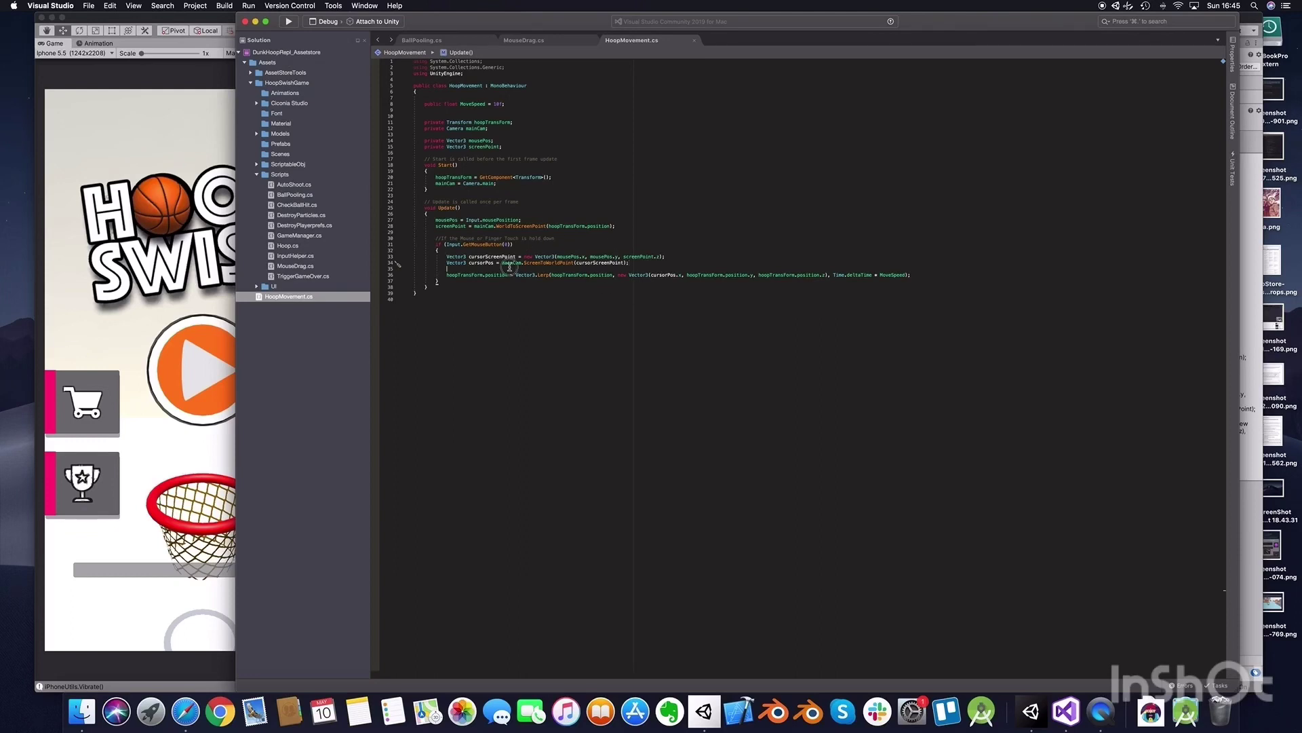
Insert a comment above the Lerp line that Z & Y stay the same, then return to Unity
key("Return")
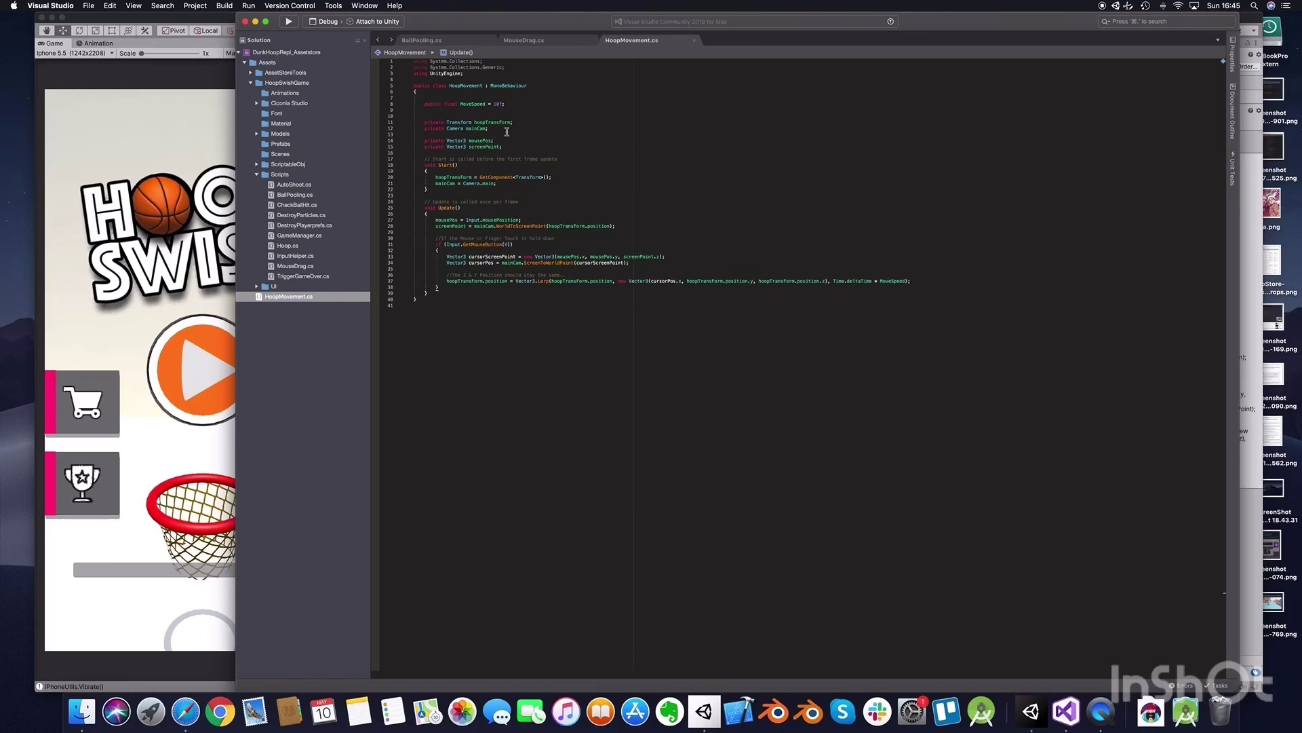
left_click(206, 22)
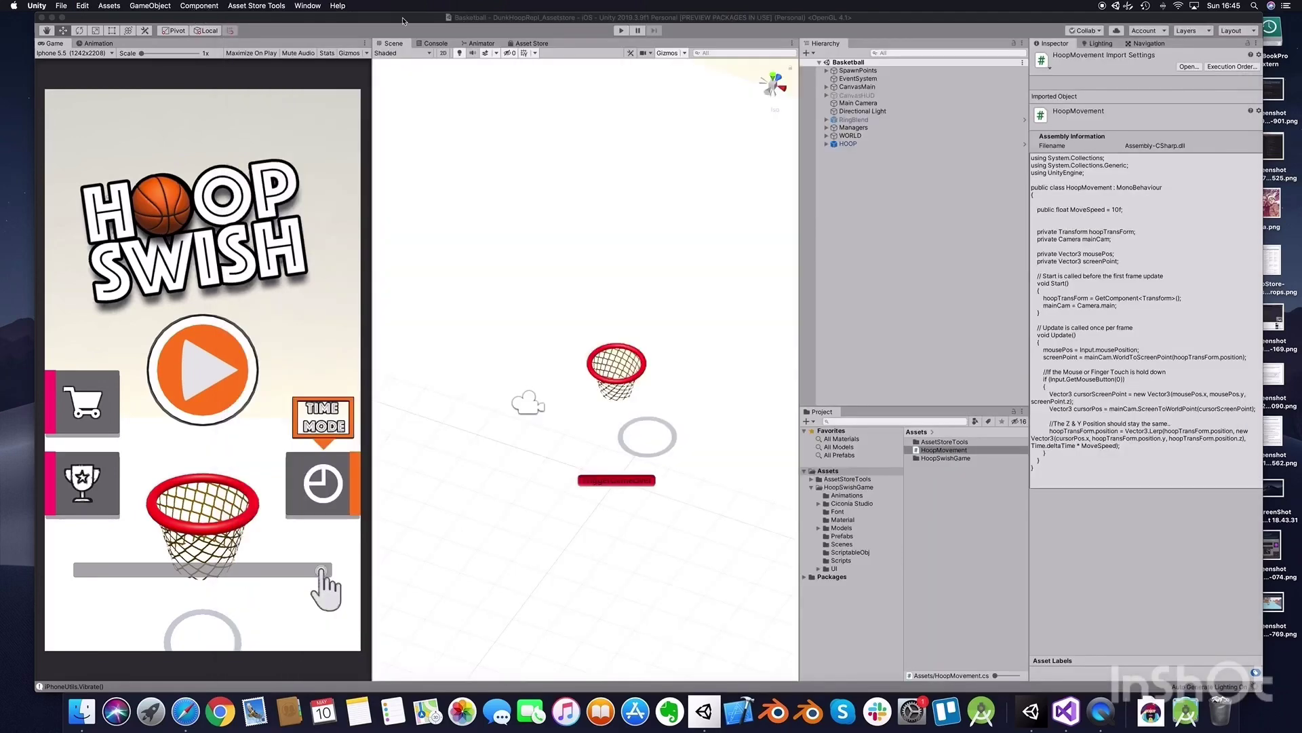
Drag the HoopMovement script onto HOOP's Inspector, adding a Hoop Movement component with Move Speed 10
left_click(836, 146)
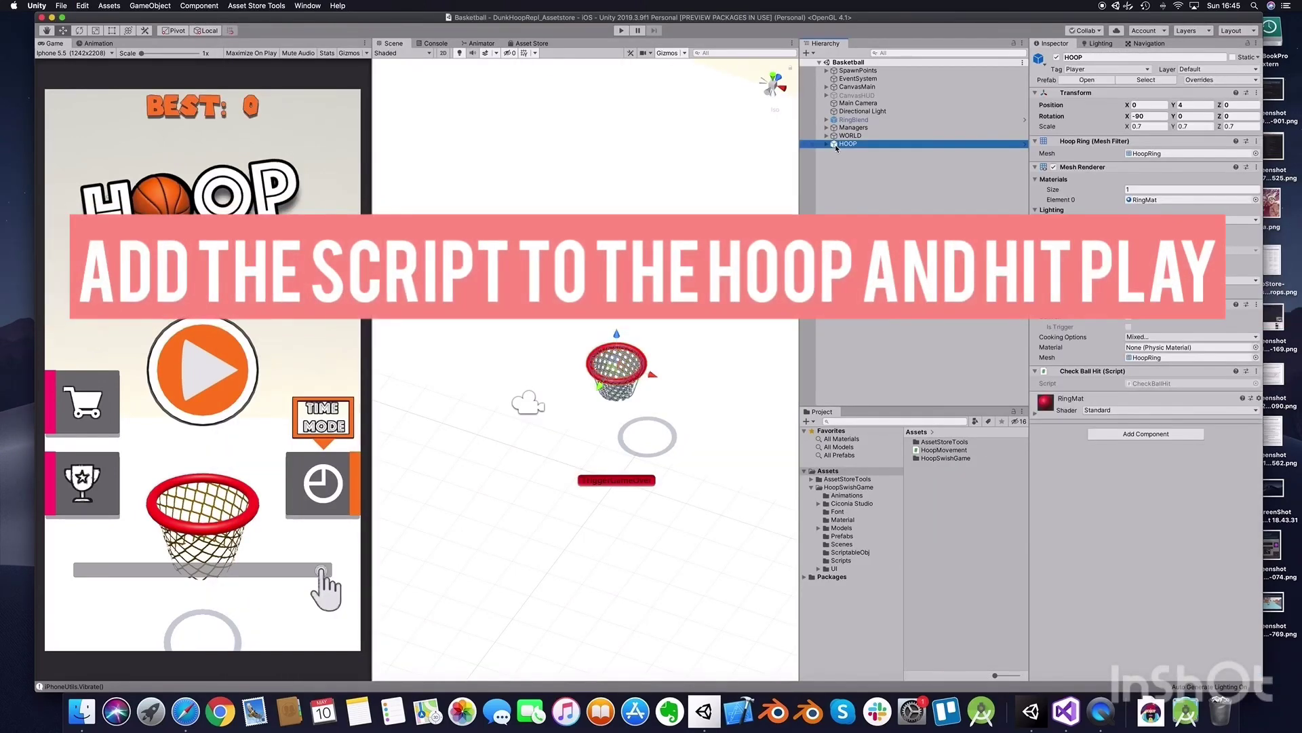
left_click_drag(935, 451, 1089, 460)
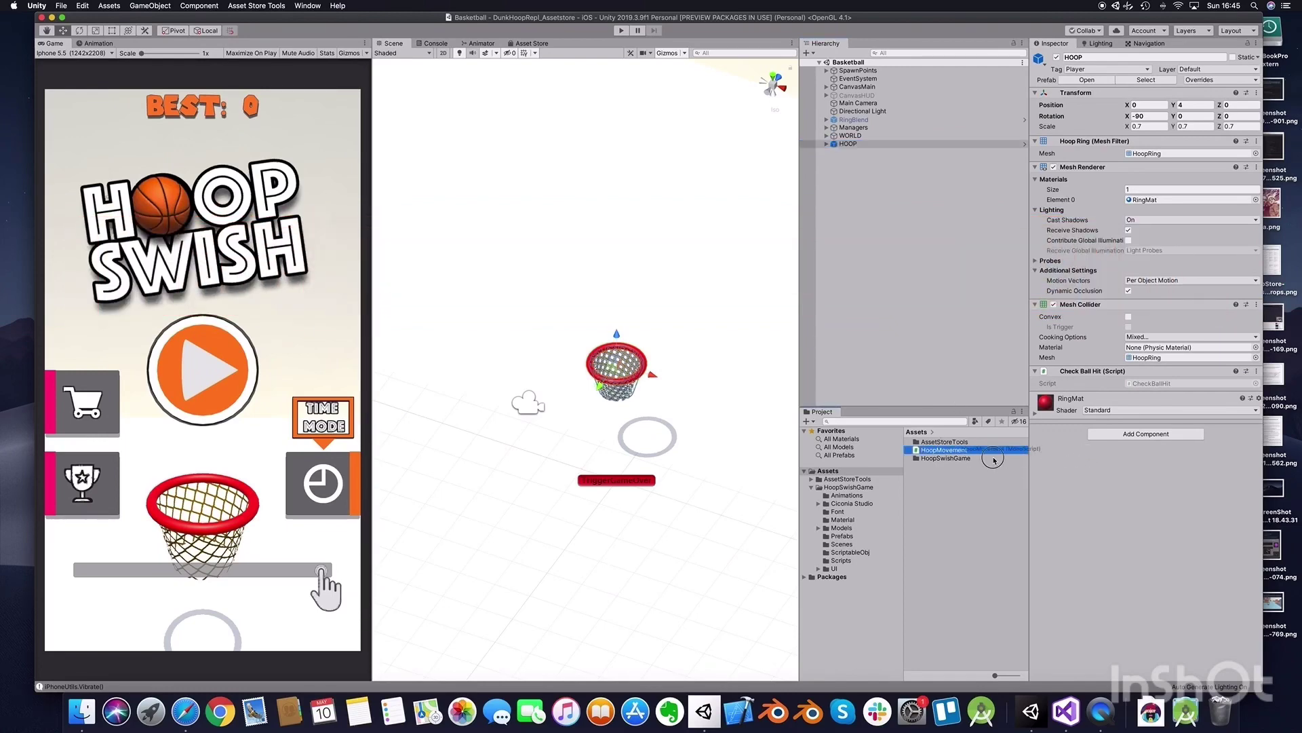
left_click_drag(959, 454, 1075, 447)
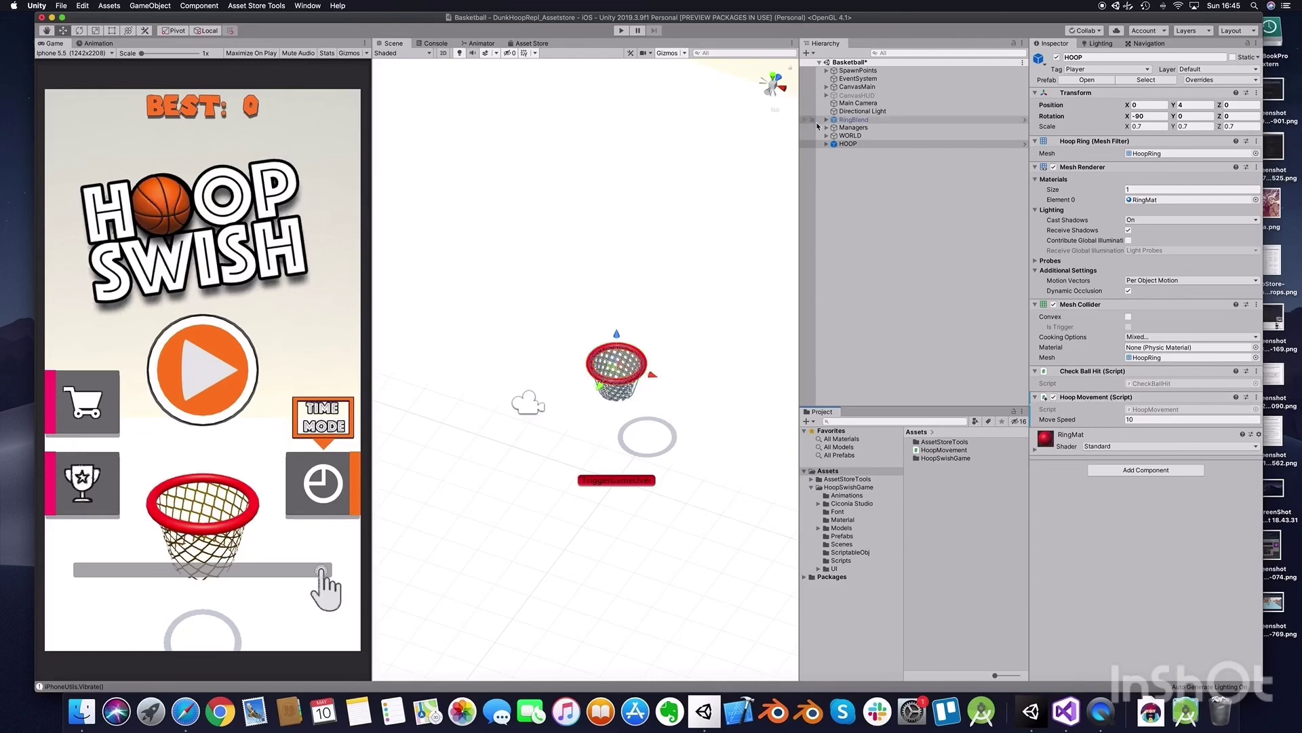
left_click(854, 219)
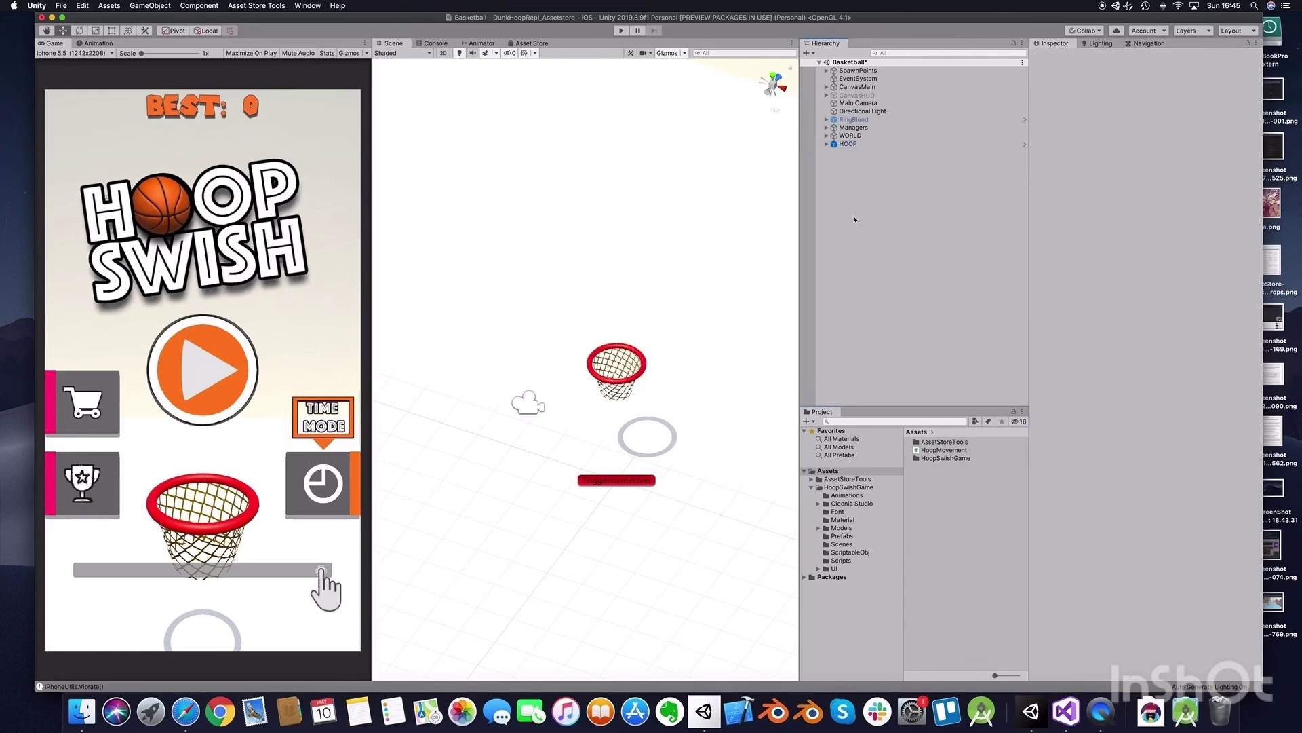
left_click(848, 144)
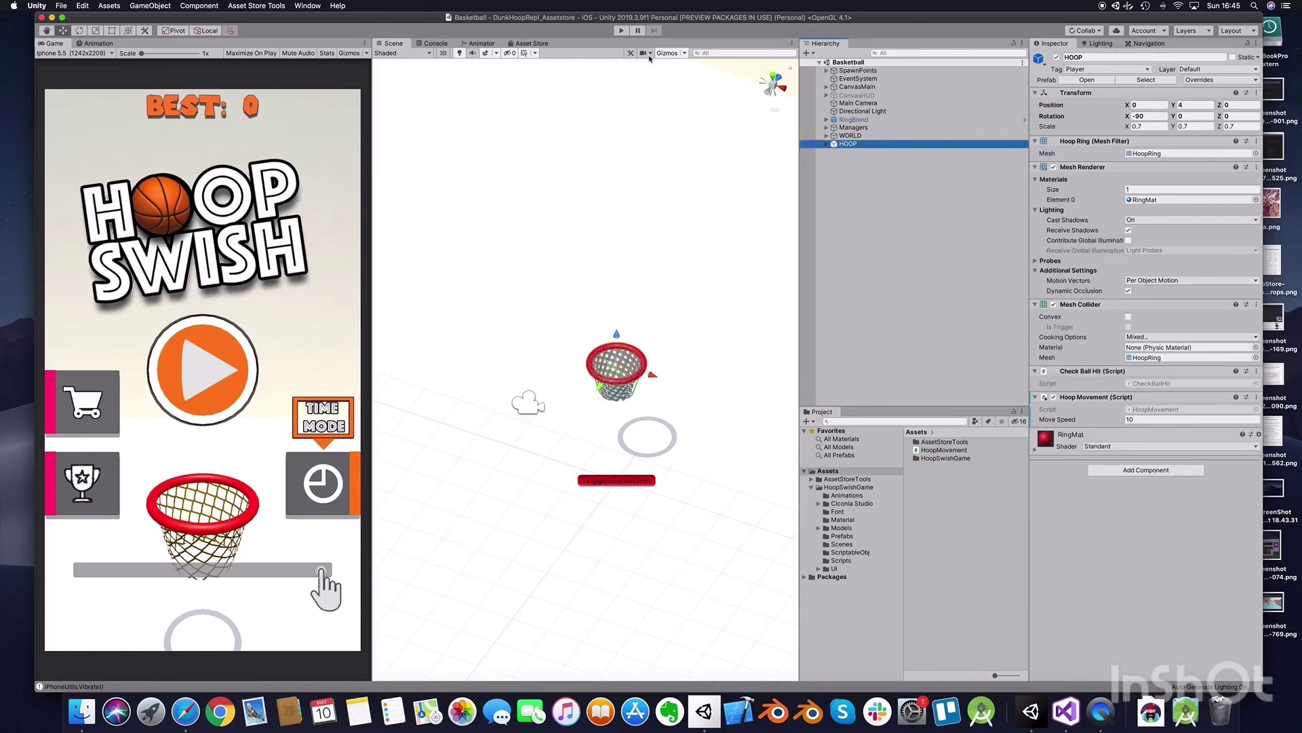
Enter Play mode, start Hoop Swish, and drag to slide the hoop sideways catching balls
left_click(620, 31)
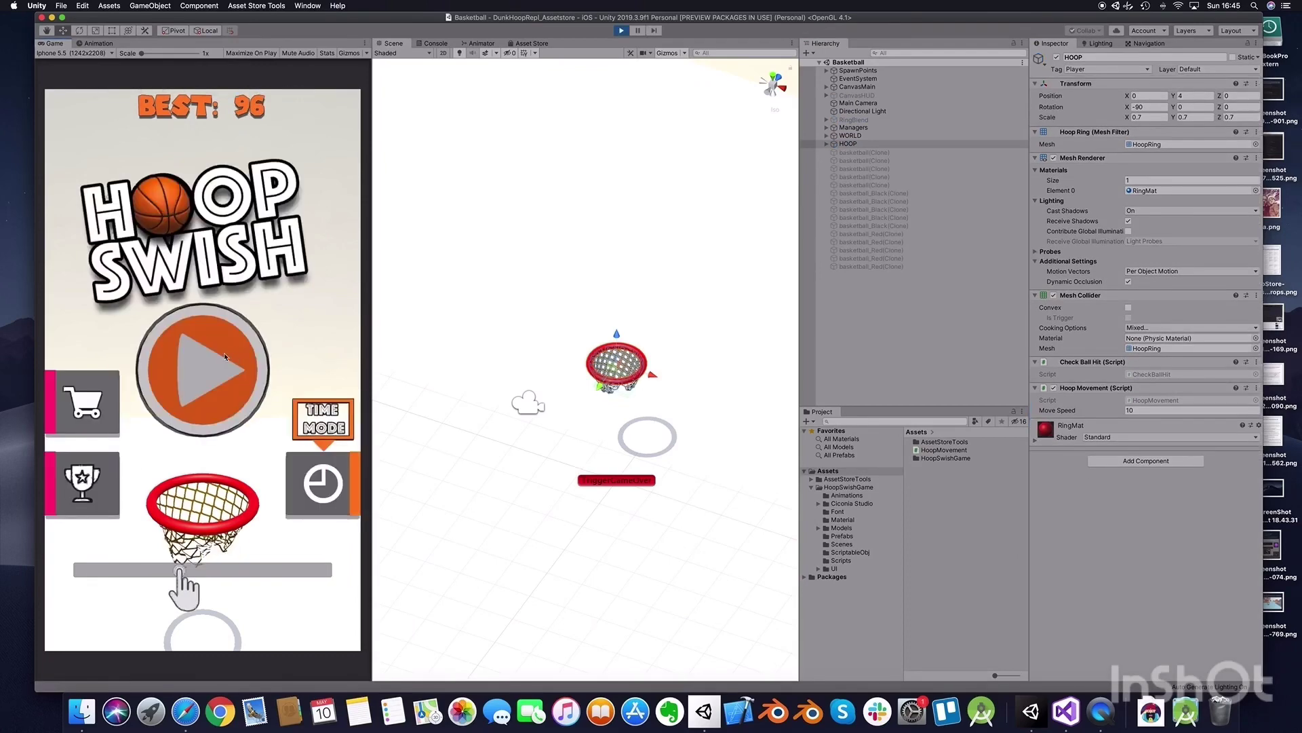
left_click(202, 369)
mouse_move(182, 557)
left_mouse_down()
mouse_move(107, 555)
mouse_move(337, 527)
mouse_move(239, 532)
left_mouse_up()
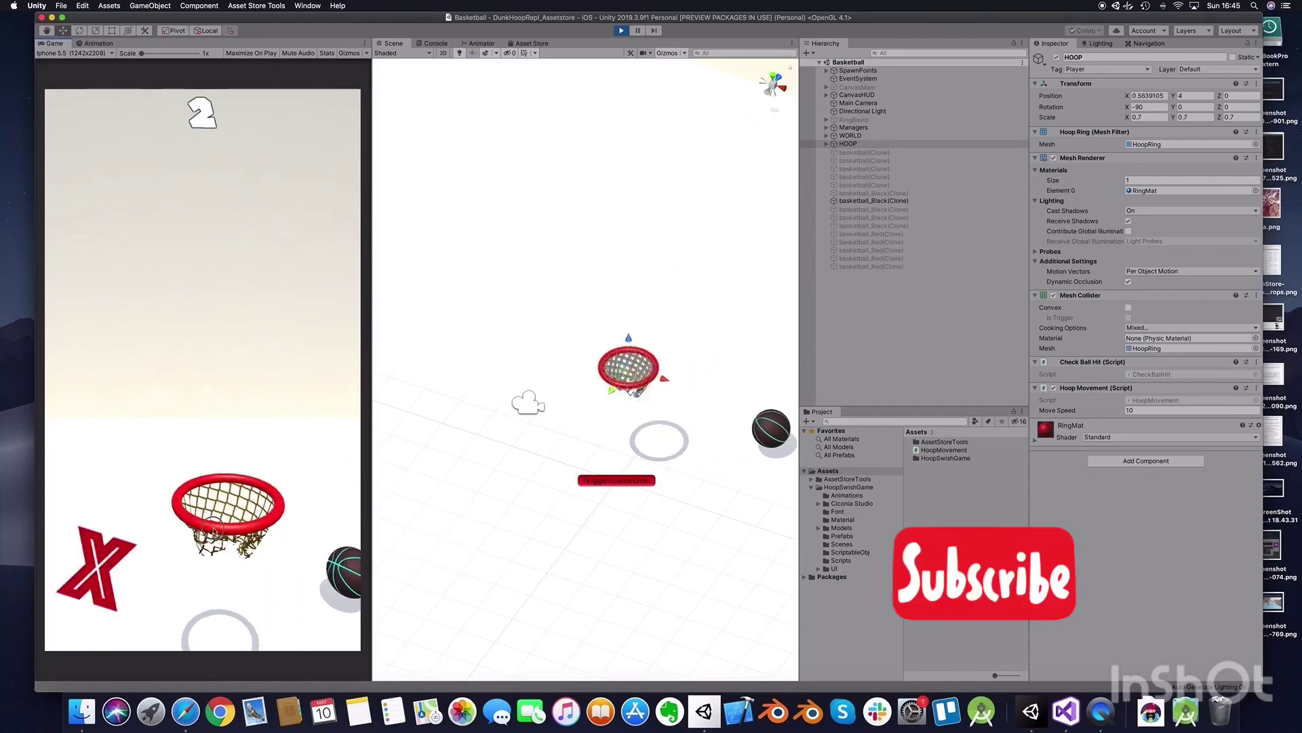